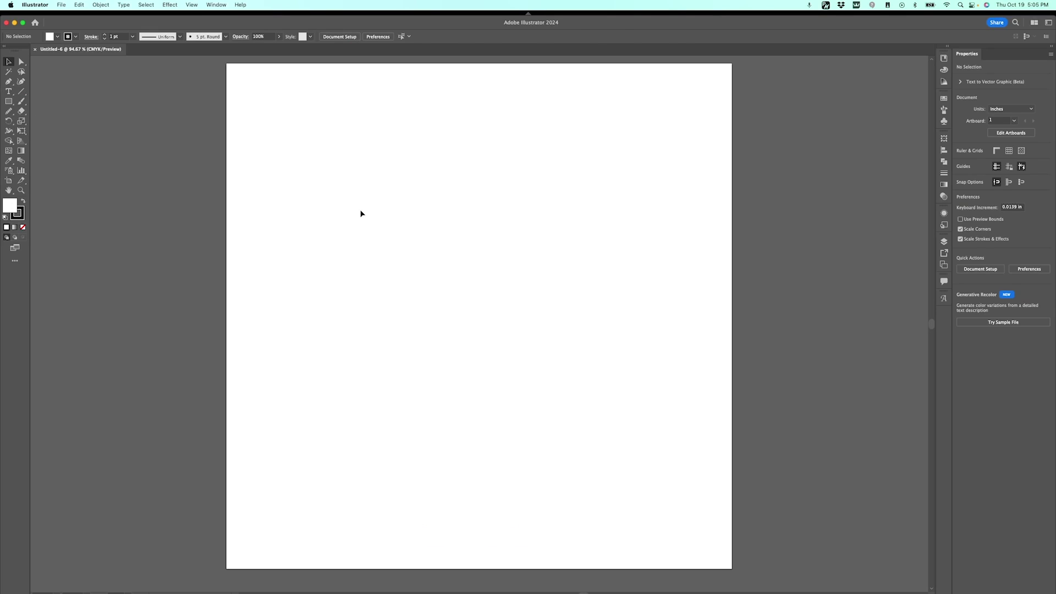
# - Add a 12 pt Myriad Pro text object reading 'hello' in the artboard's upper middle
pyautogui.press('t')
pyautogui.click(386, 219)
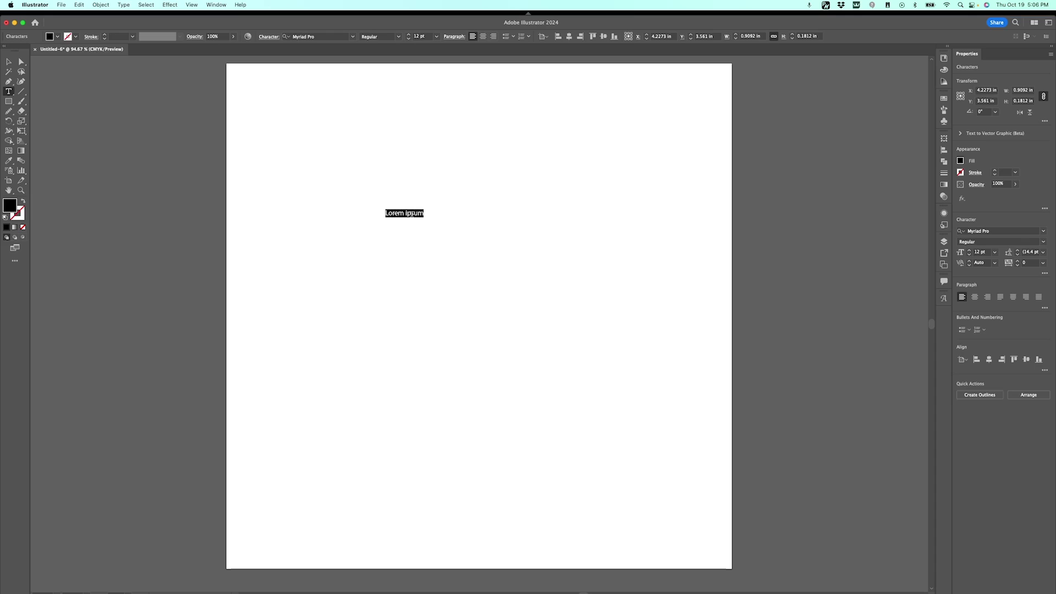
pyautogui.tripleClick(410, 214)
pyautogui.write('hello')
pyautogui.write('v')
pyautogui.press('BackSpace')
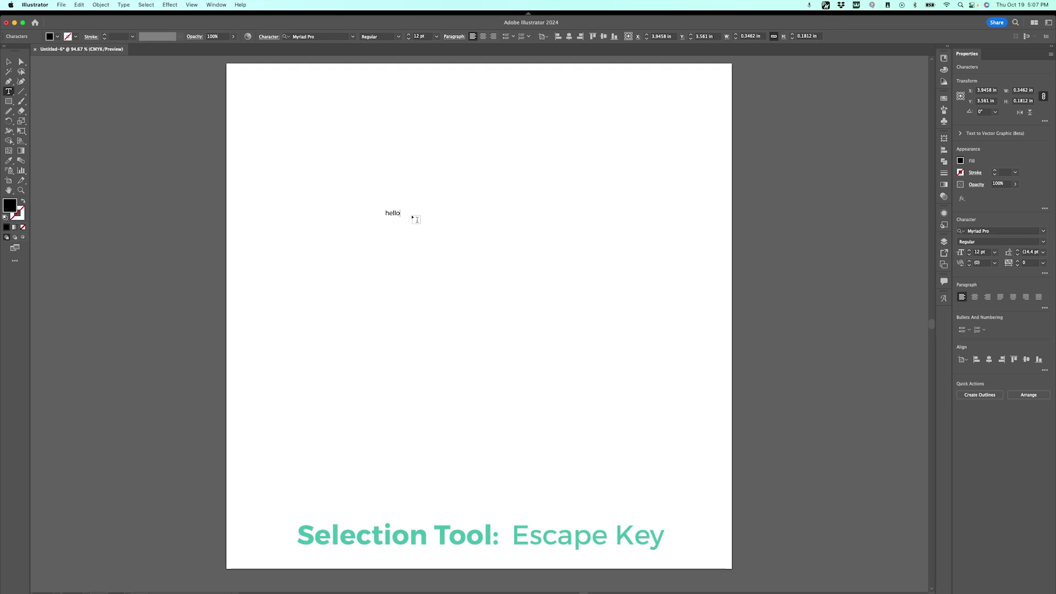
pyautogui.press('Escape')
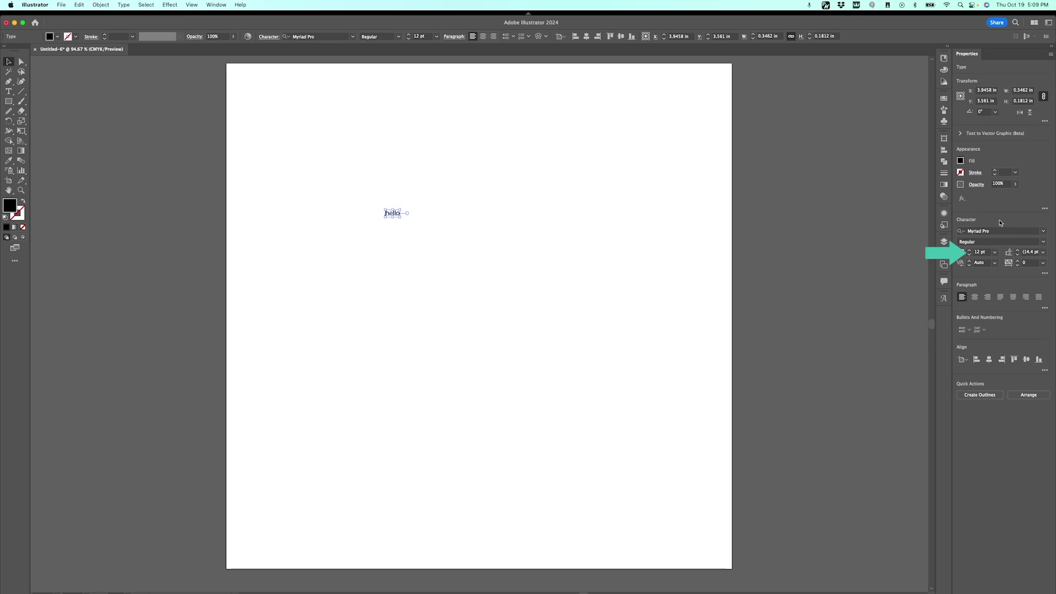
# - Set the hello text to 150 pt, then scale it up to about 213 pt
pyautogui.click(438, 39)
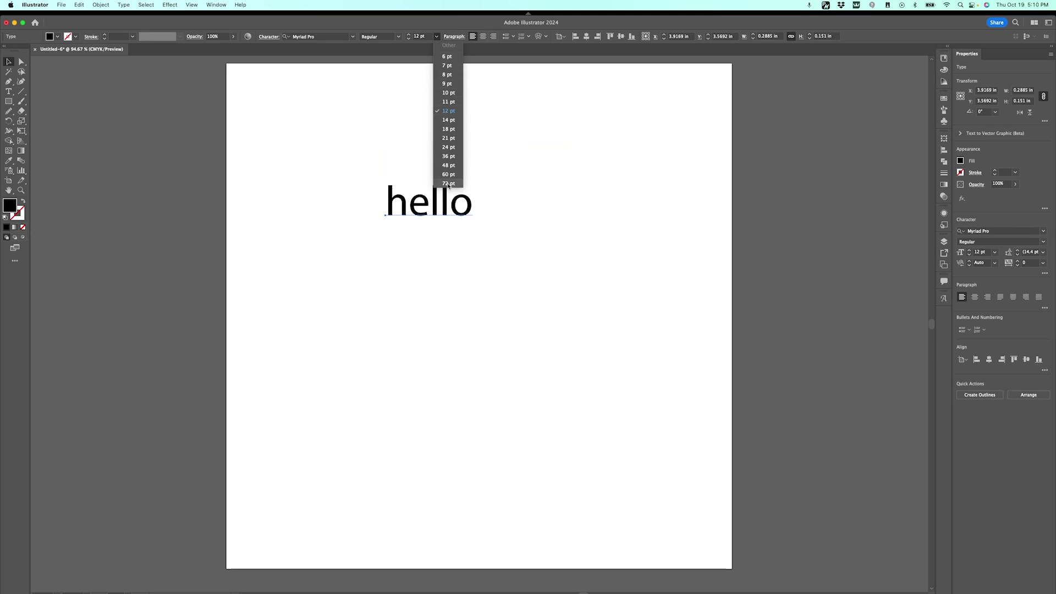
pyautogui.click(418, 36)
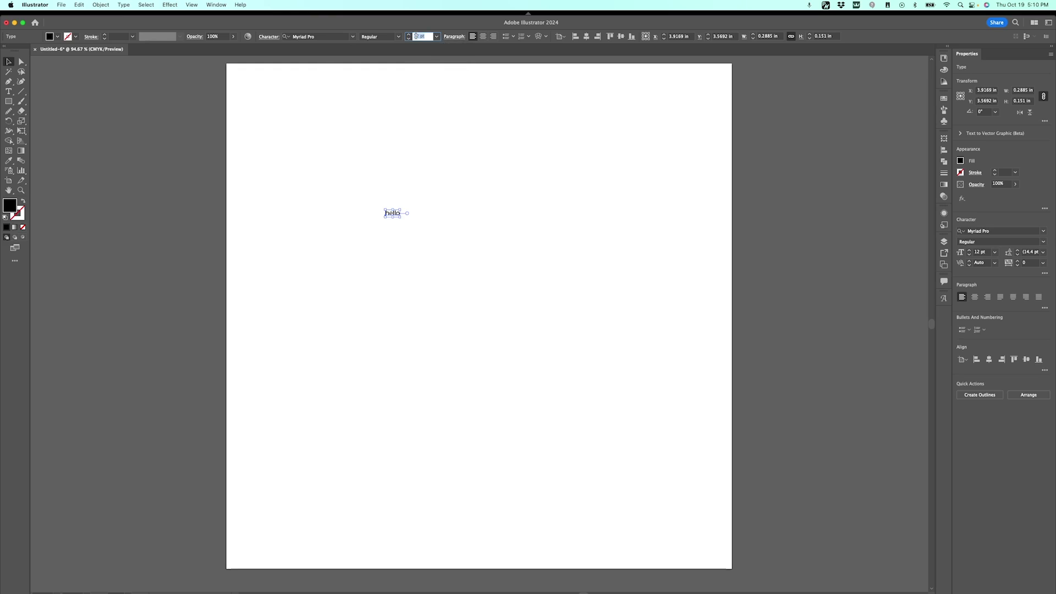
pyautogui.write('1')
pyautogui.write('50')
pyautogui.press('Return')
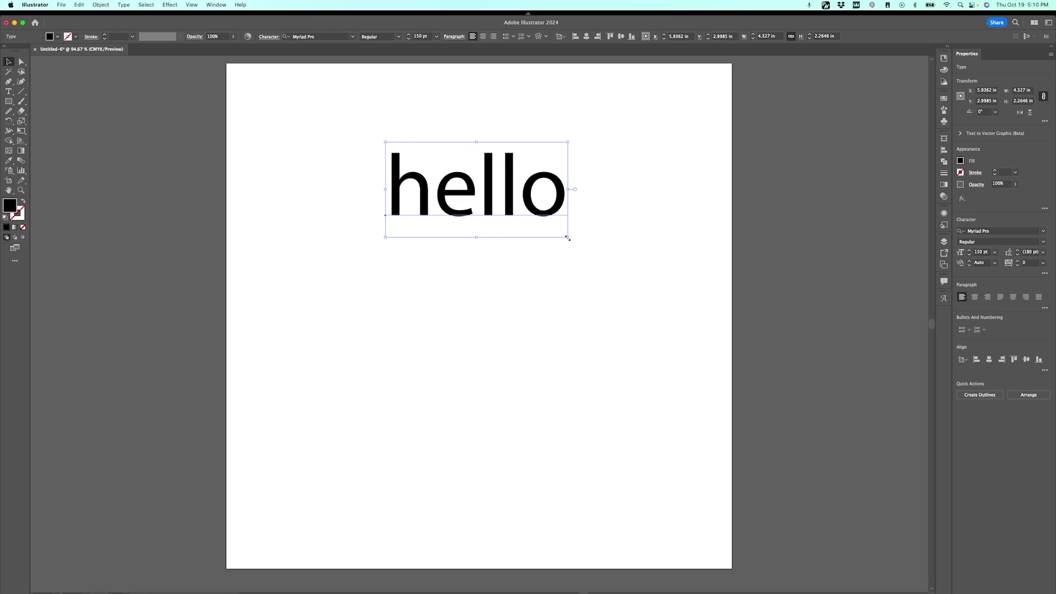
pyautogui.moveTo(568, 238)
pyautogui.mouseDown()
pyautogui.moveTo(582, 261)
pyautogui.moveTo(468, 353)
pyautogui.moveTo(582, 281)
pyautogui.moveTo(645, 278)
pyautogui.mouseUp()
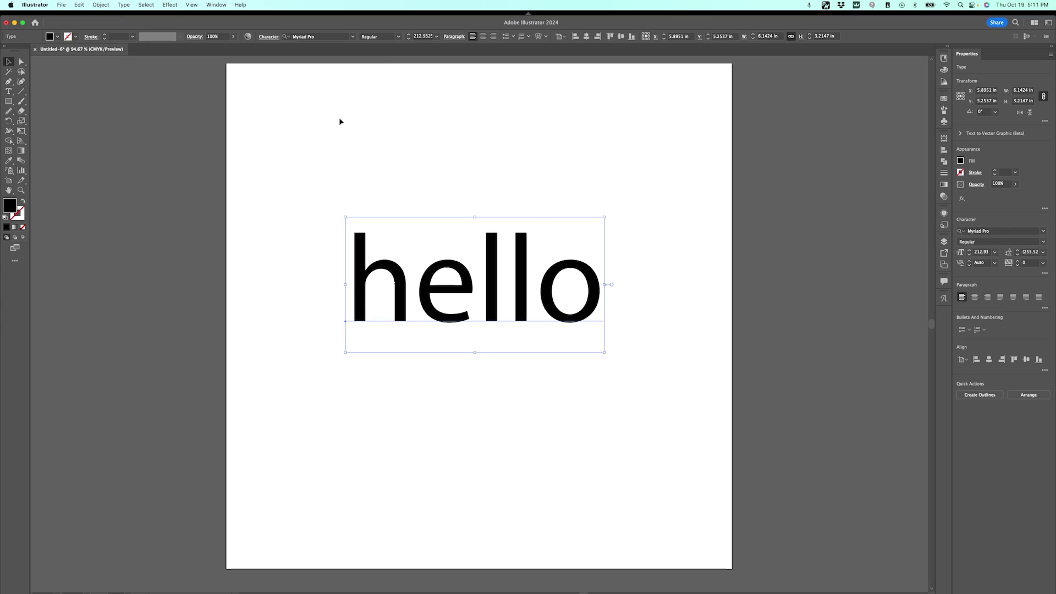
# - Apply the Luckily script font to hello, scale it to about 285 pt and reposition it
pyautogui.click(354, 37)
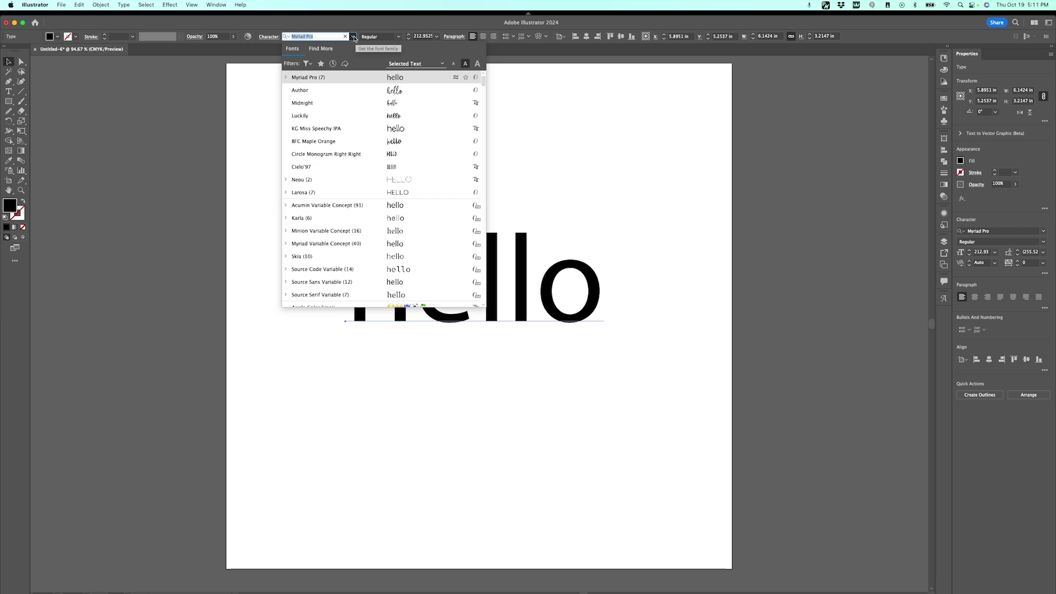
pyautogui.scroll(-6, 363, 177)
pyautogui.scroll(-4, 363, 177)
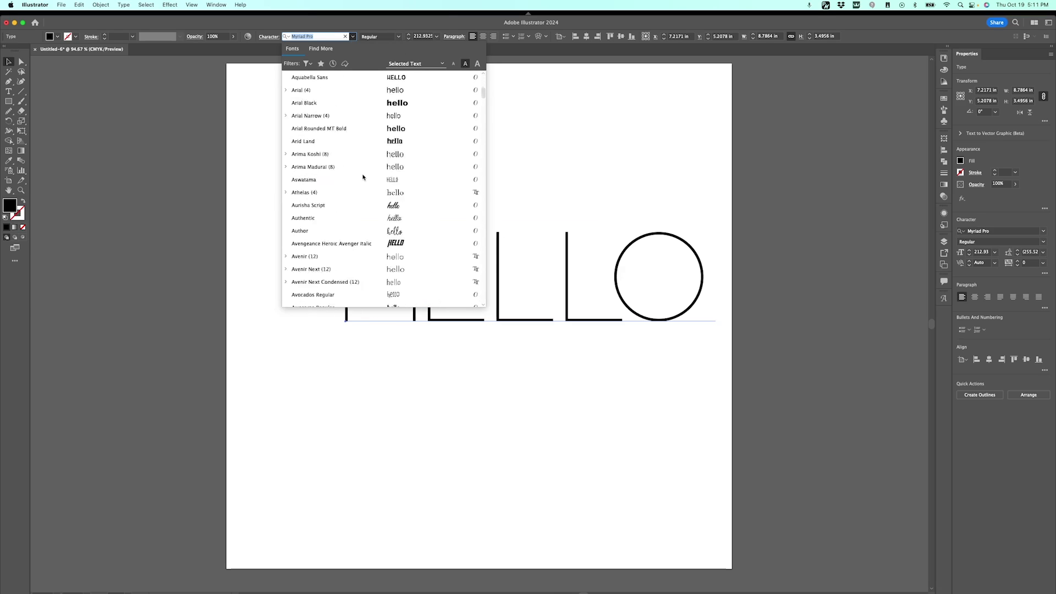
pyautogui.scroll(-8, 363, 177)
pyautogui.scroll(-8, 364, 177)
pyautogui.scroll(-8, 363, 176)
pyautogui.scroll(-6, 362, 177)
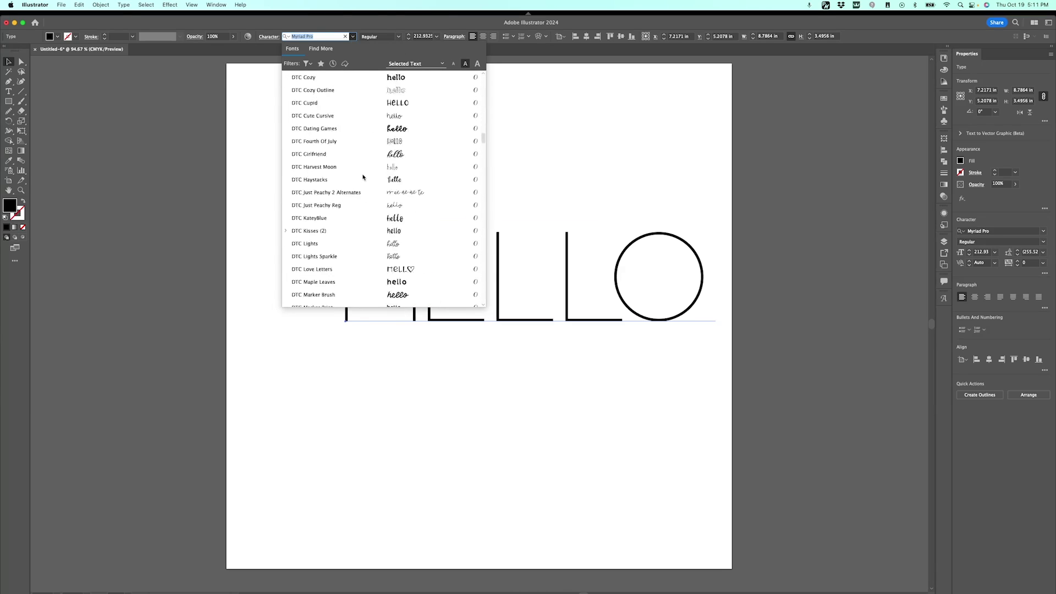
pyautogui.scroll(-8, 363, 177)
pyautogui.scroll(-8, 363, 176)
pyautogui.scroll(-8, 362, 177)
pyautogui.scroll(-6, 363, 177)
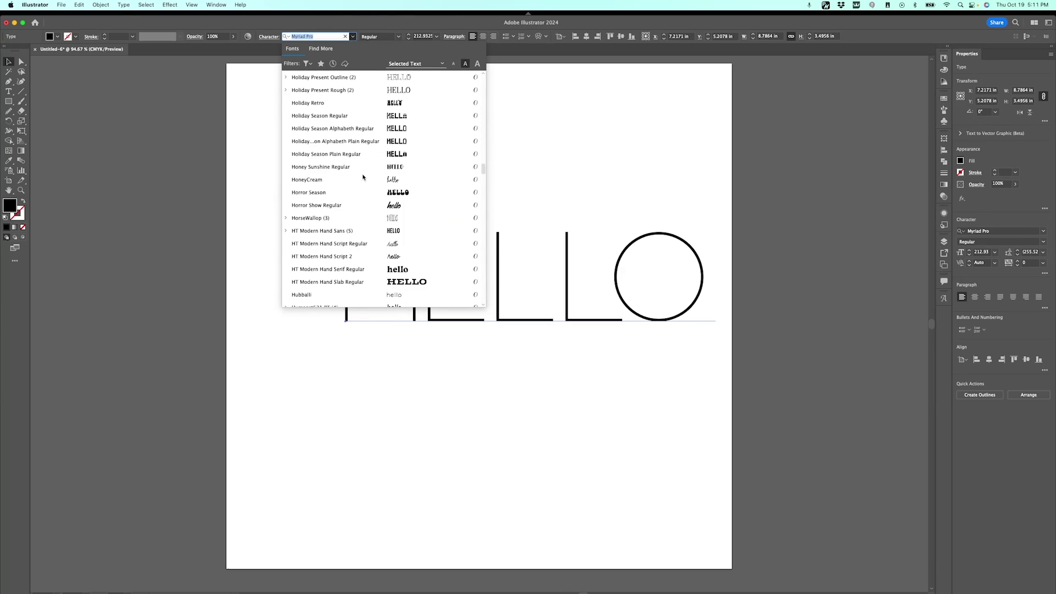
pyautogui.scroll(-8, 363, 176)
pyautogui.scroll(-8, 363, 176)
pyautogui.scroll(10, 362, 177)
pyautogui.scroll(10, 363, 176)
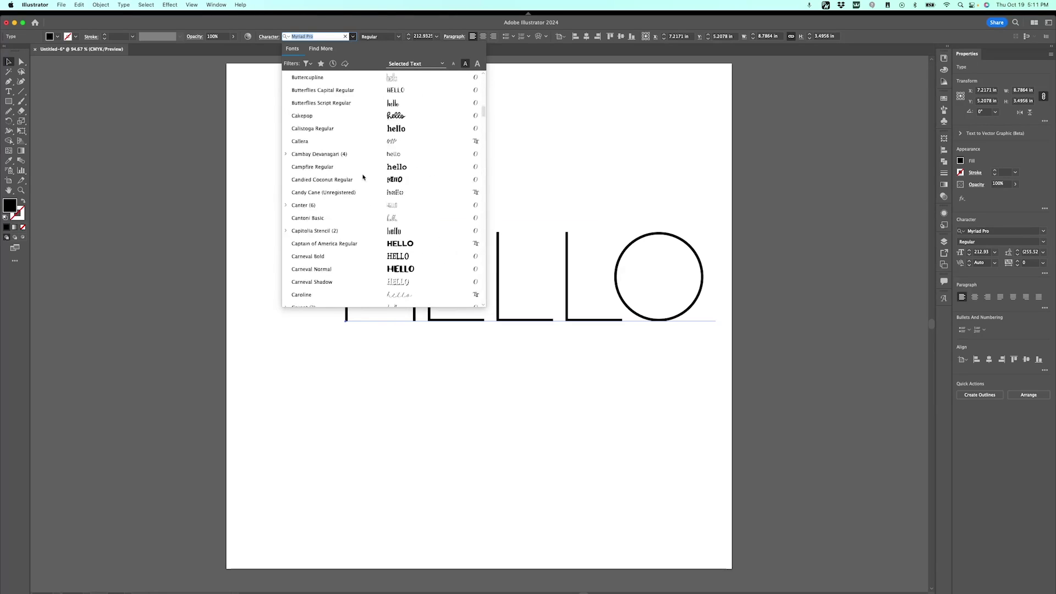
pyautogui.scroll(8, 364, 177)
pyautogui.scroll(6, 363, 177)
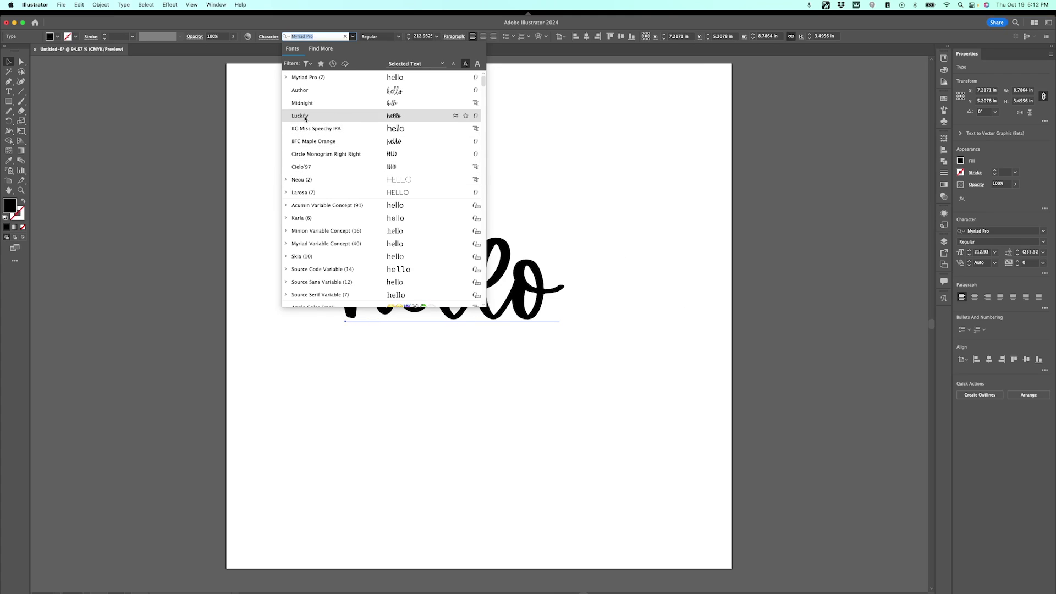
pyautogui.click(346, 116)
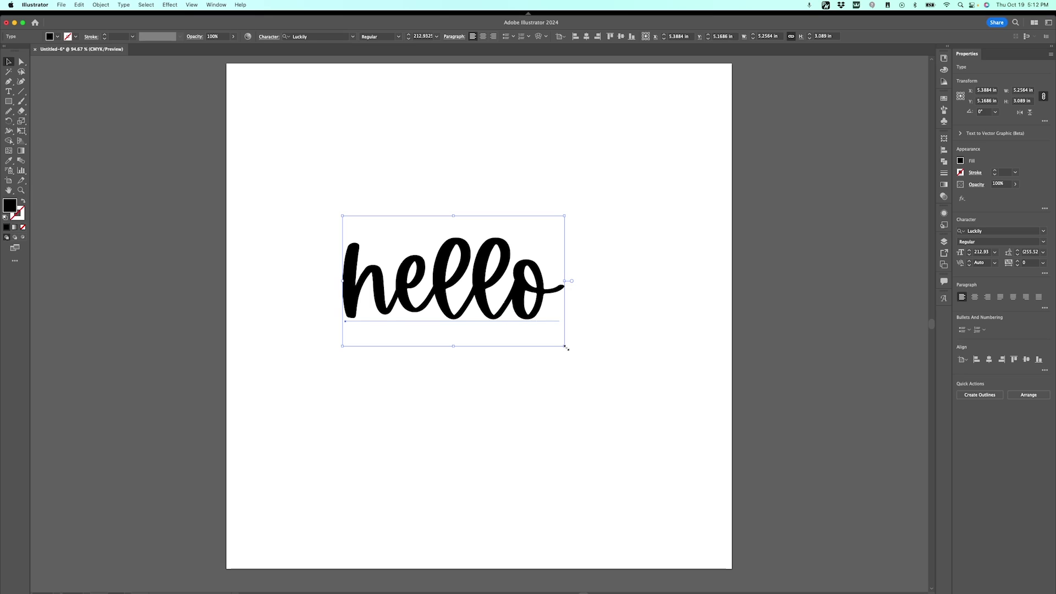
pyautogui.moveTo(565, 345); pyautogui.dragTo(637, 394)
pyautogui.moveTo(536, 346); pyautogui.dragTo(527, 333)
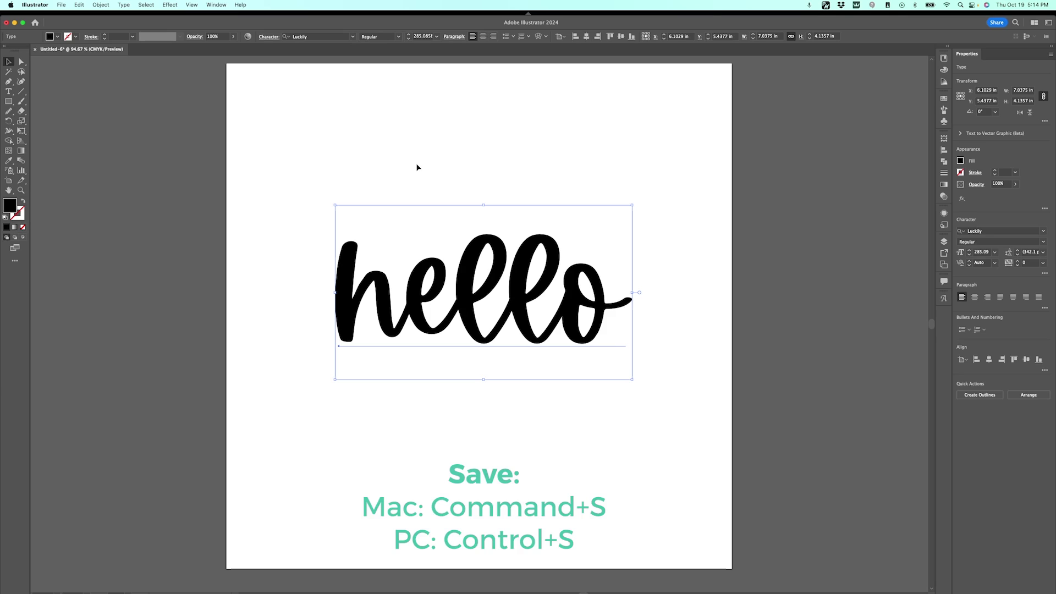
# - Save the document as hello.ai, accepting the default Illustrator Options
pyautogui.click(417, 167)
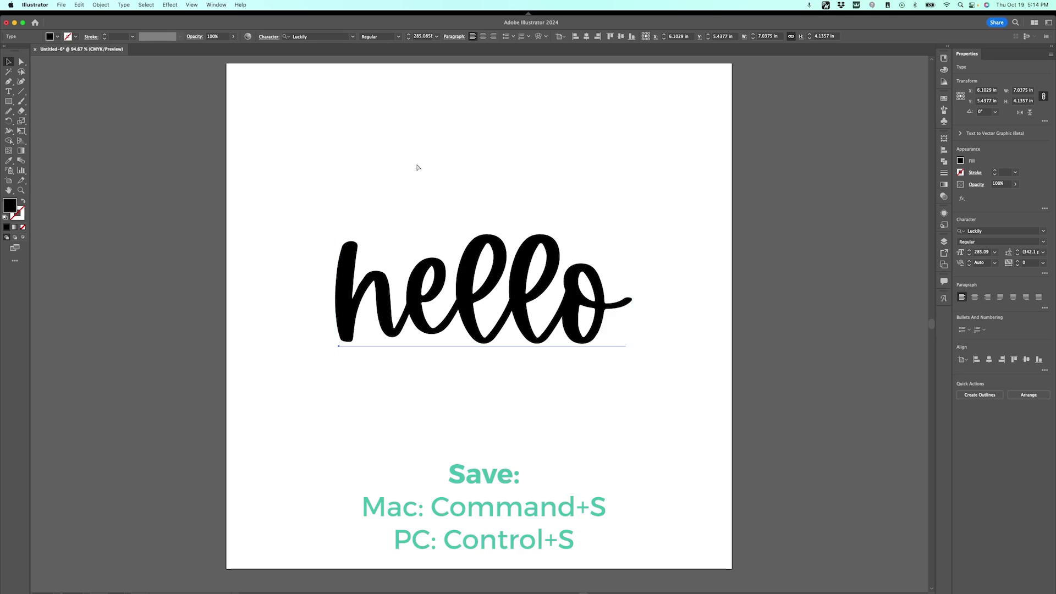
pyautogui.press('super+s')
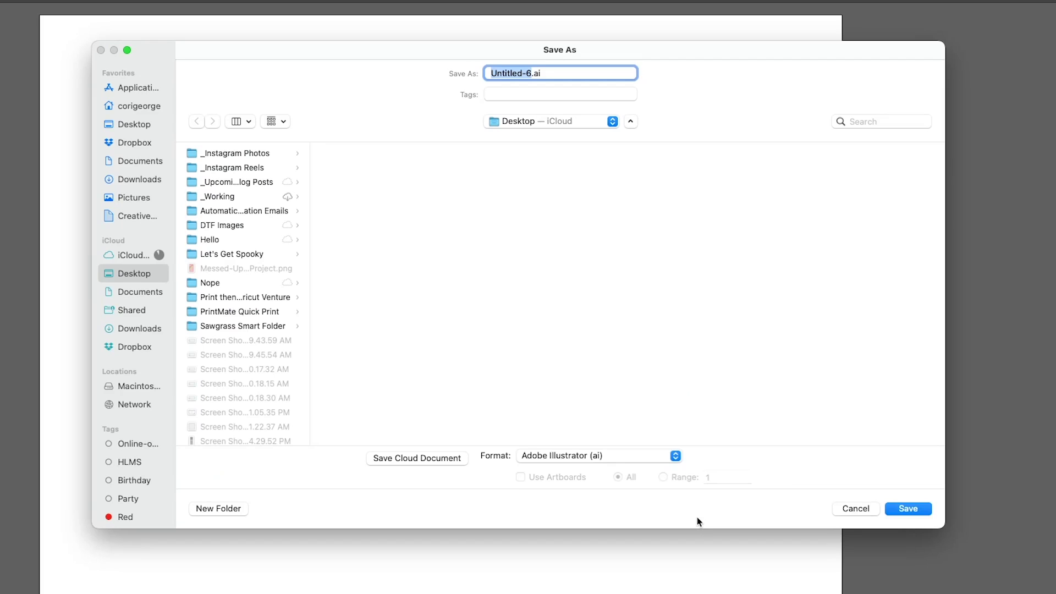
pyautogui.write('hello')
pyautogui.press('Return')
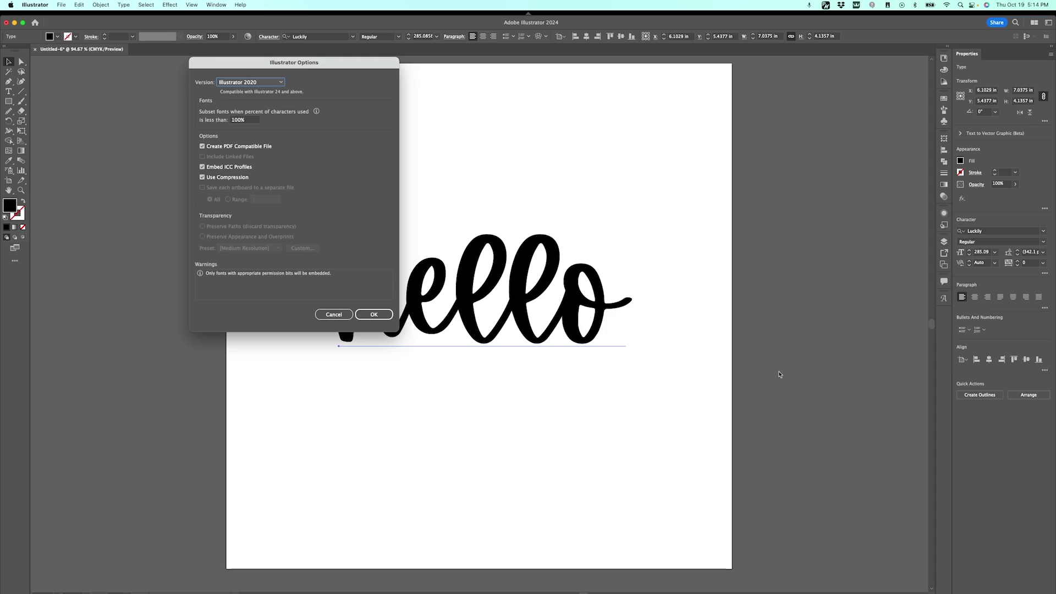
pyautogui.moveTo(321, 63); pyautogui.dragTo(561, 106)
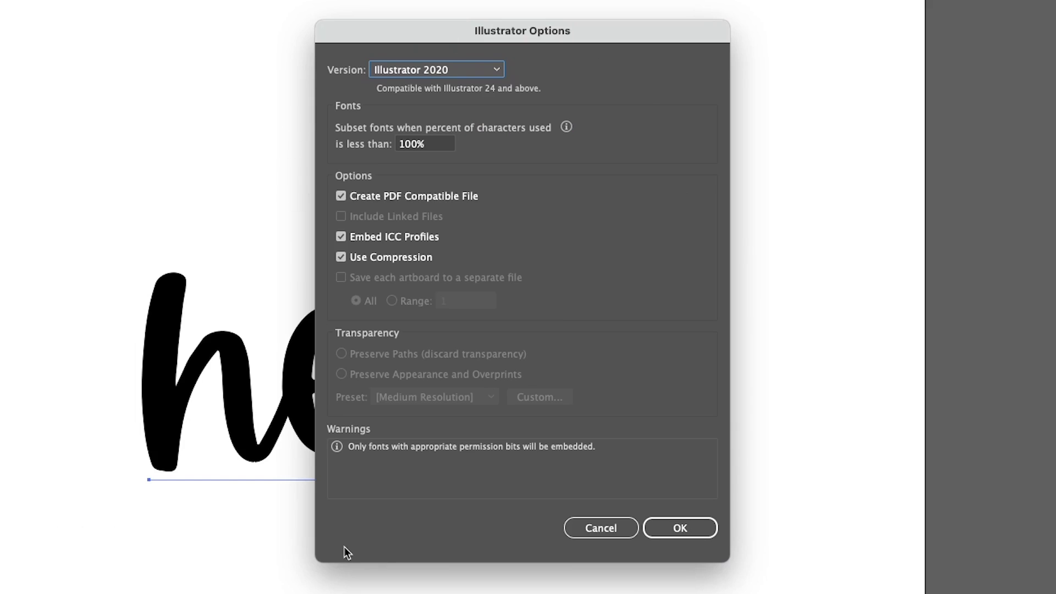
pyautogui.click(691, 526)
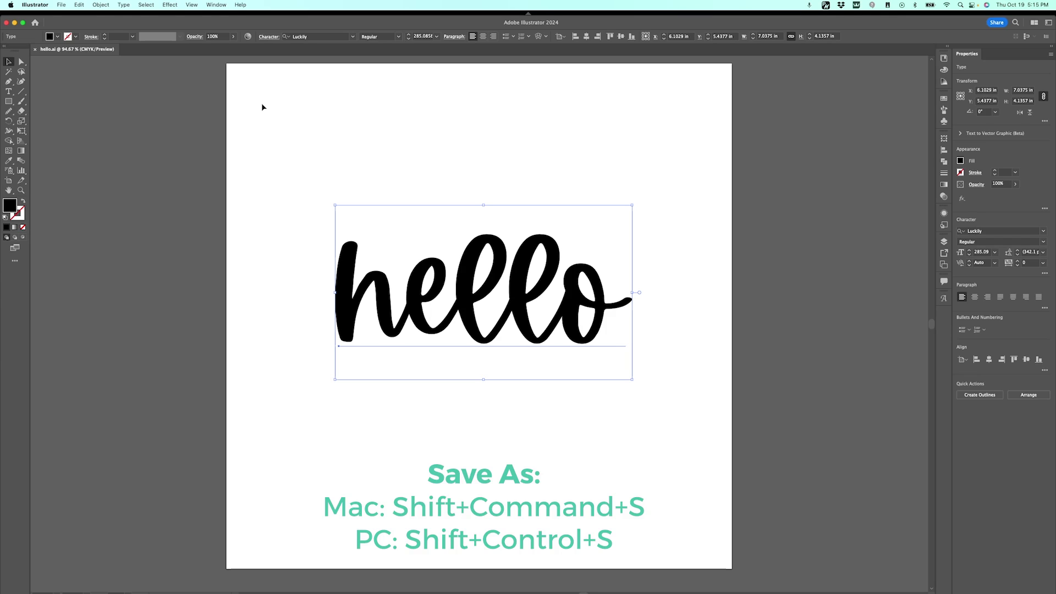
# - Save a copy as hello.svg in SVG format with the SVG 1.1 options
pyautogui.press('super+shift+s')
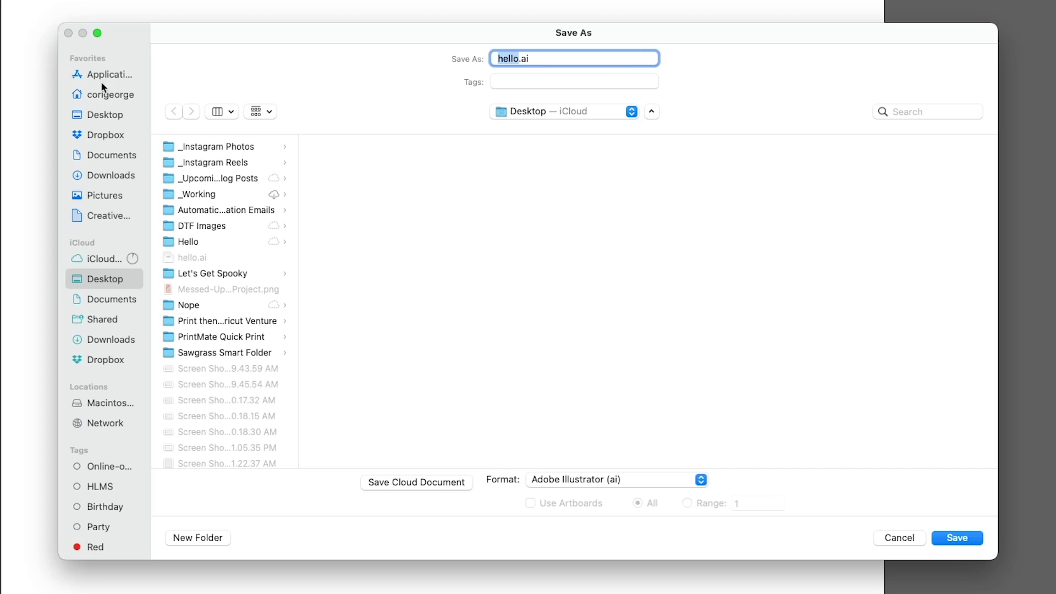
pyautogui.click(583, 479)
pyautogui.click(585, 561)
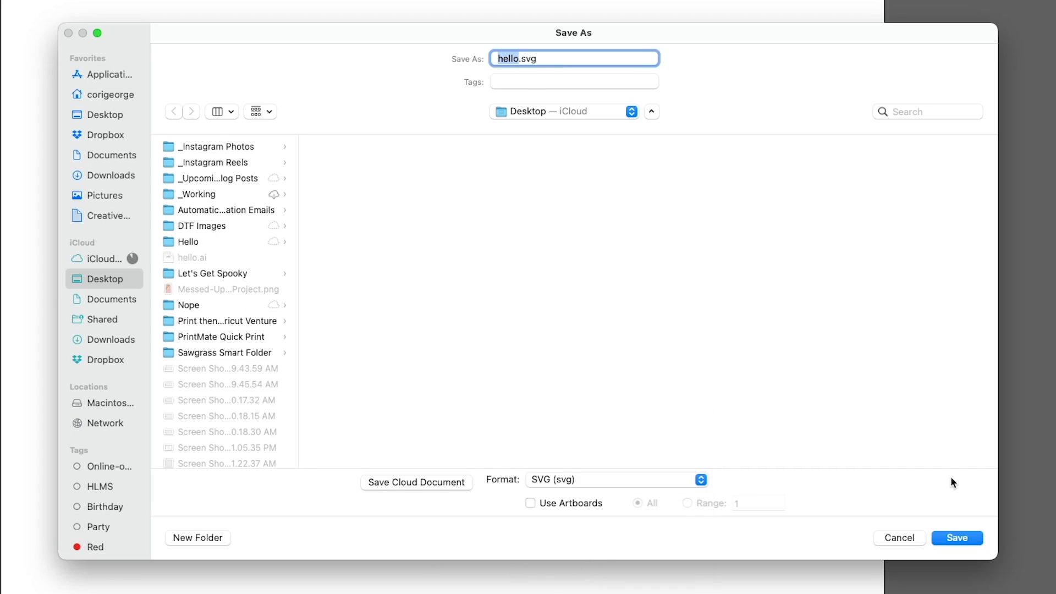
pyautogui.click(981, 538)
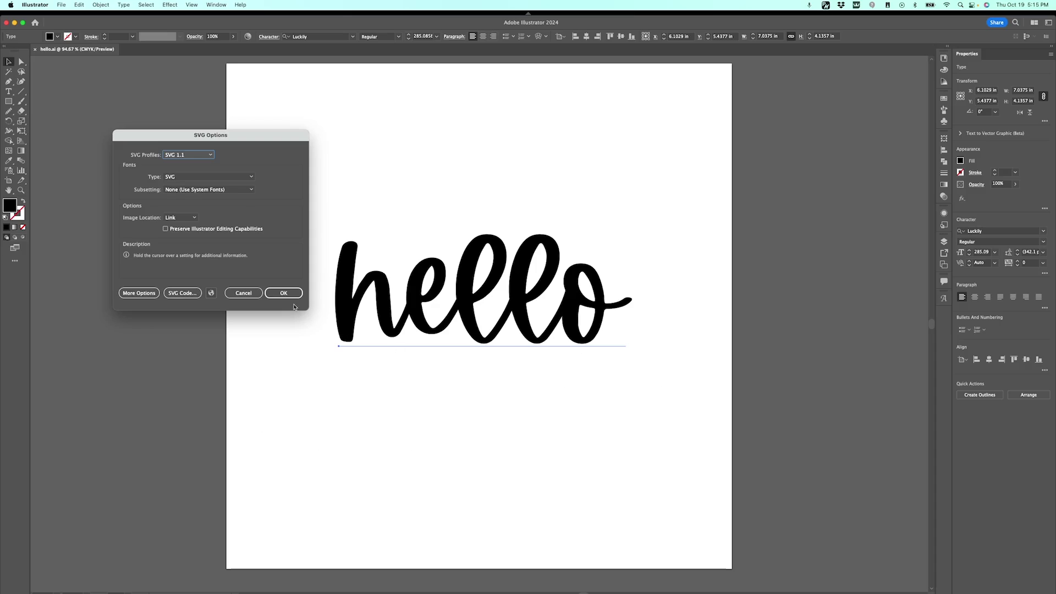
pyautogui.moveTo(244, 130); pyautogui.dragTo(495, 156)
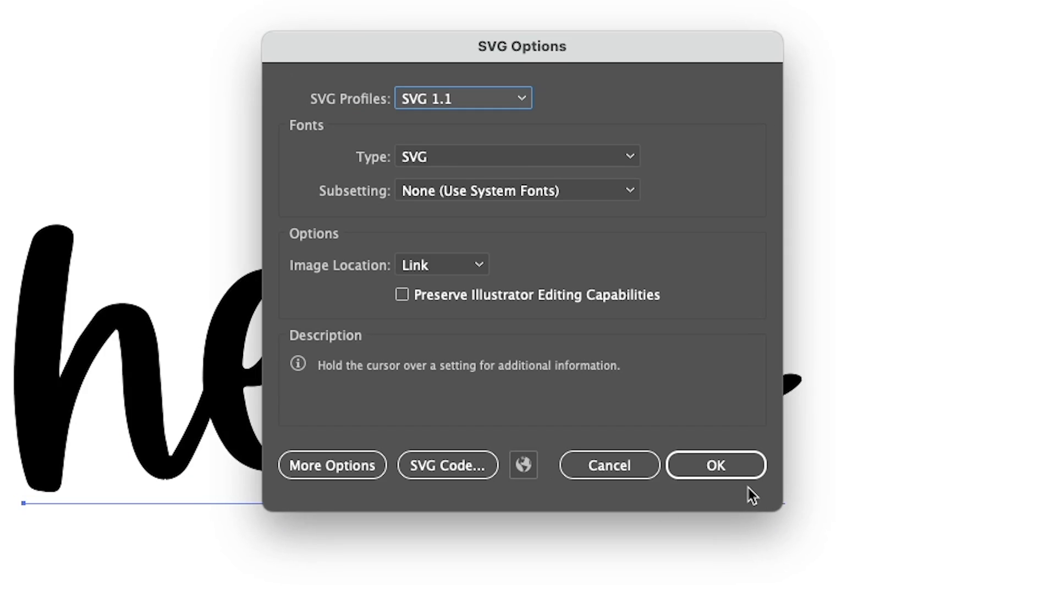
pyautogui.click(735, 471)
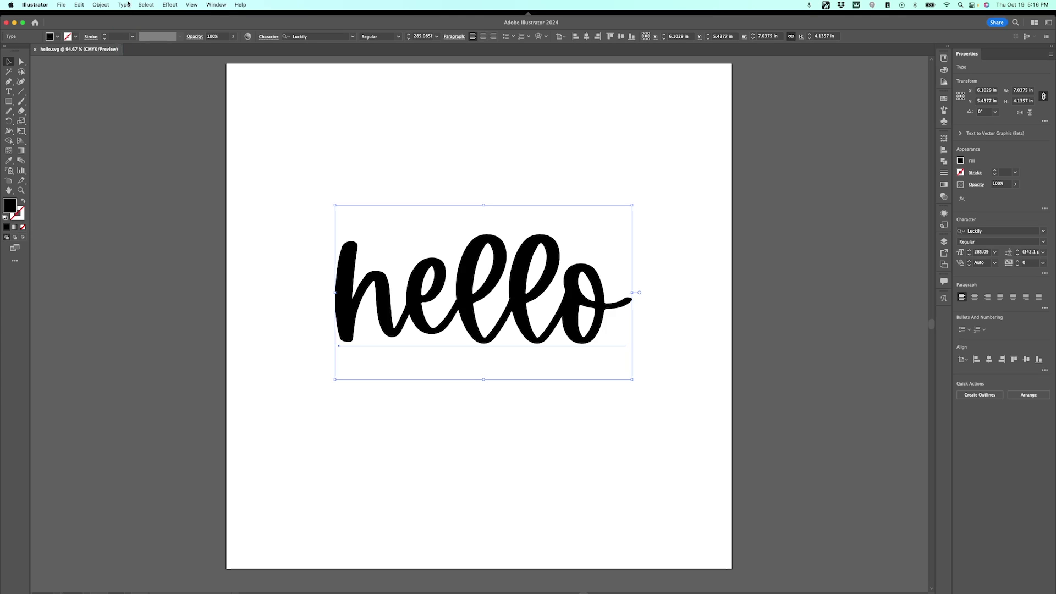
# - Convert the live hello text into outlined vector paths with Create Outlines
pyautogui.click(122, 6)
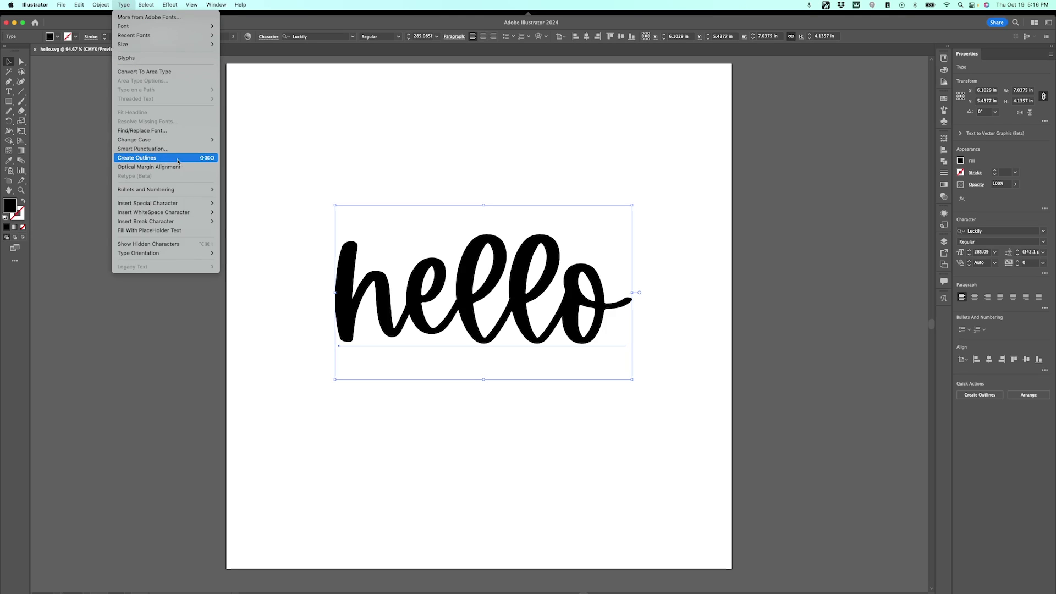
pyautogui.click(177, 160)
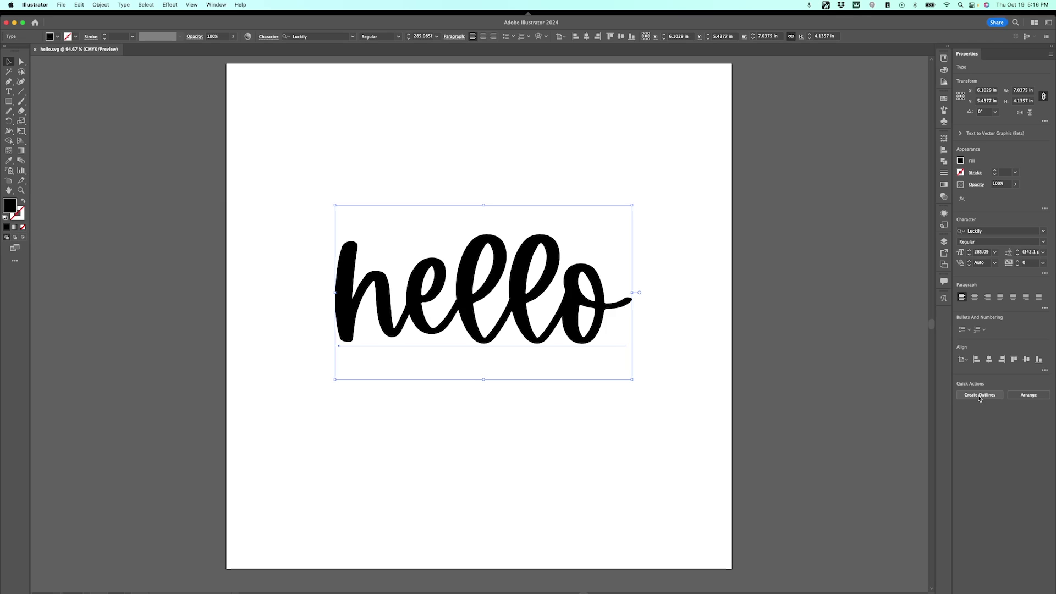
pyautogui.click(980, 395)
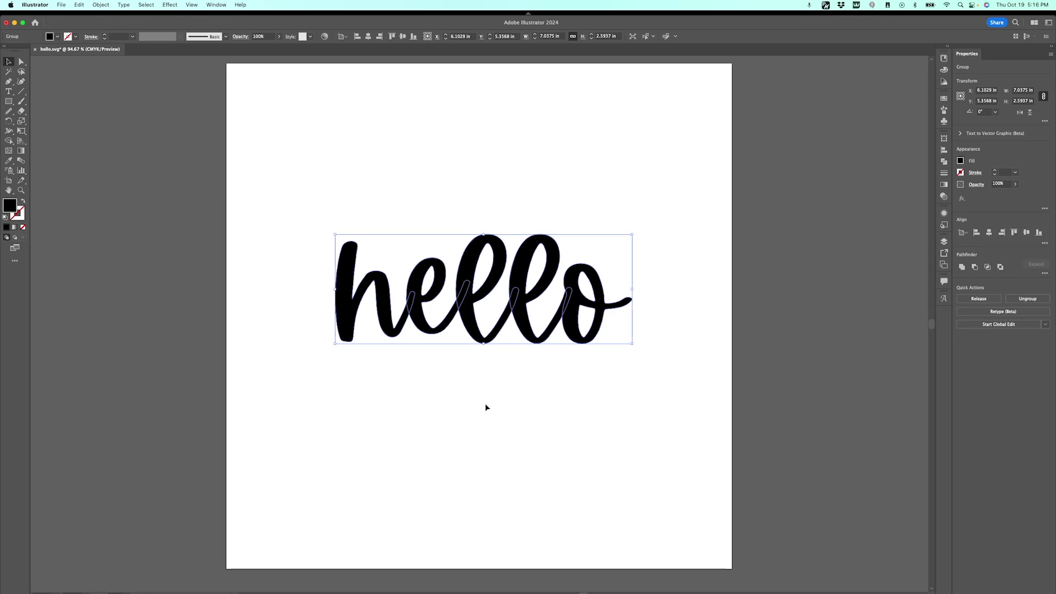
pyautogui.press('super+plus')
pyautogui.press('super+plus')
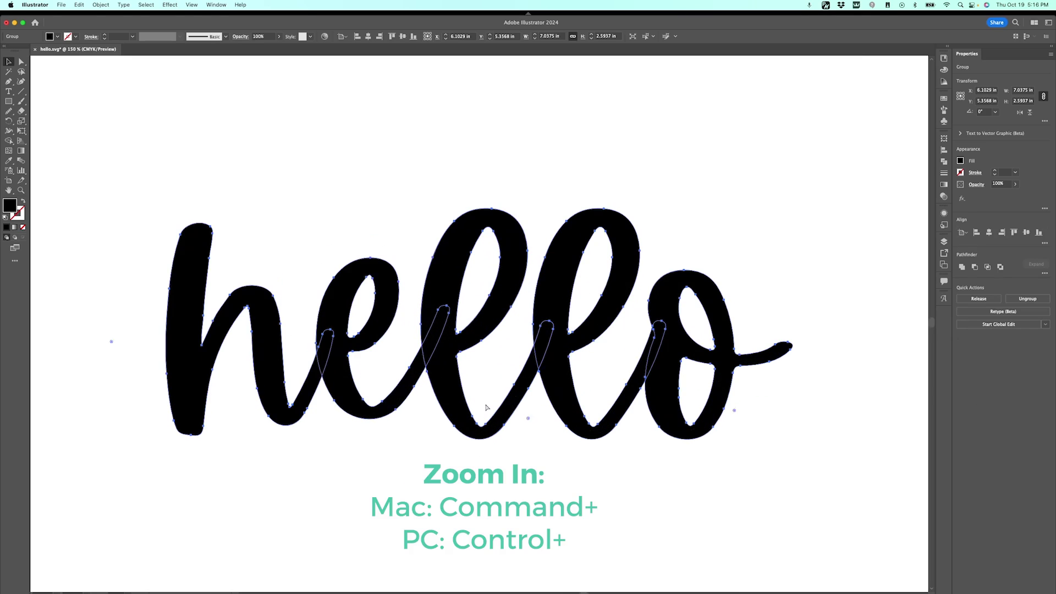
pyautogui.click(486, 408)
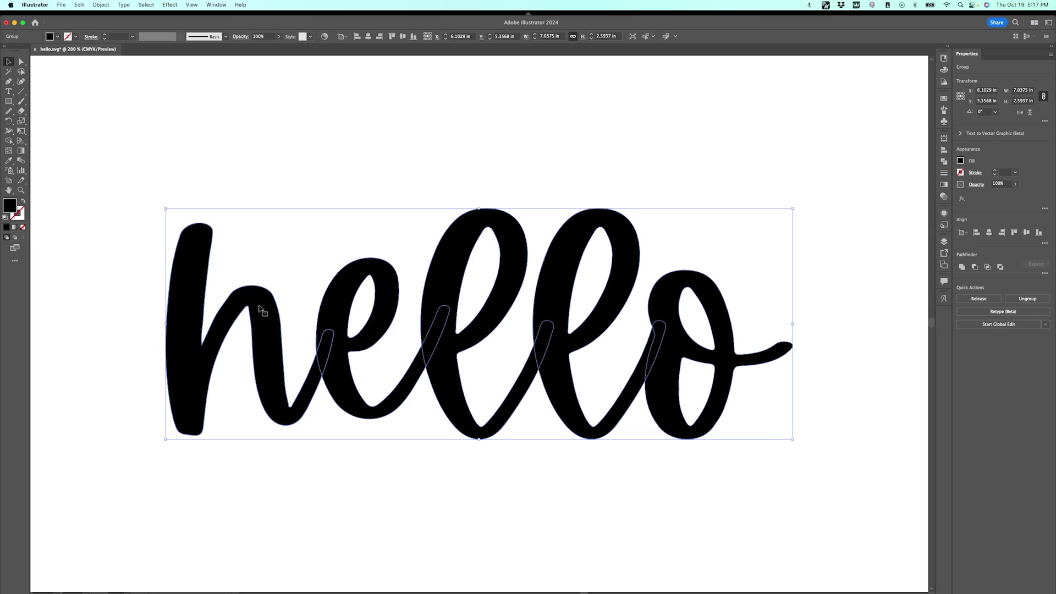
pyautogui.doubleClick(261, 310)
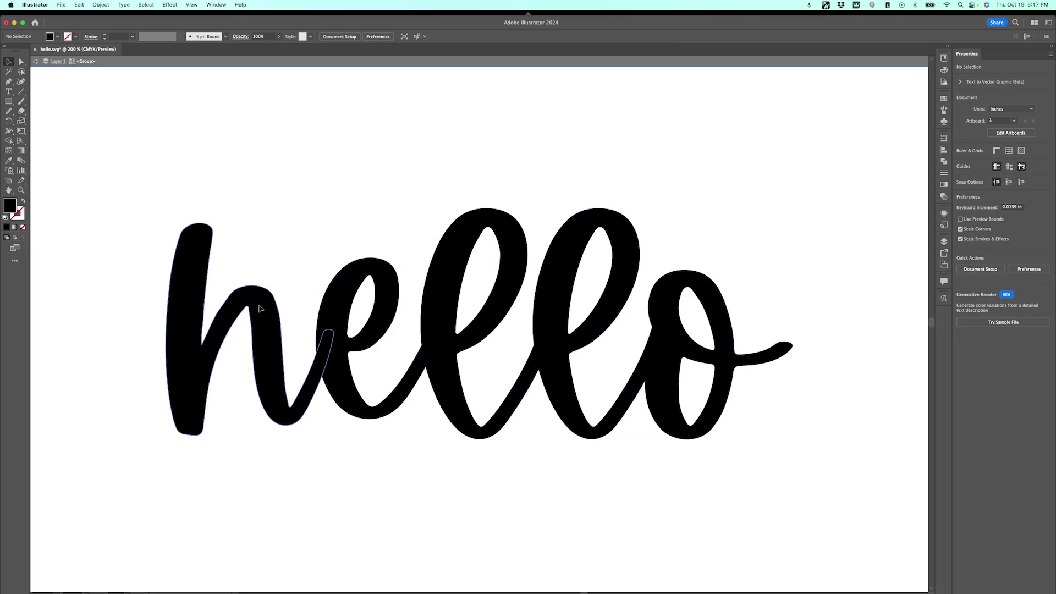
pyautogui.moveTo(261, 311)
pyautogui.mouseDown()
pyautogui.moveTo(220, 242)
pyautogui.moveTo(221, 336)
pyautogui.mouseUp()
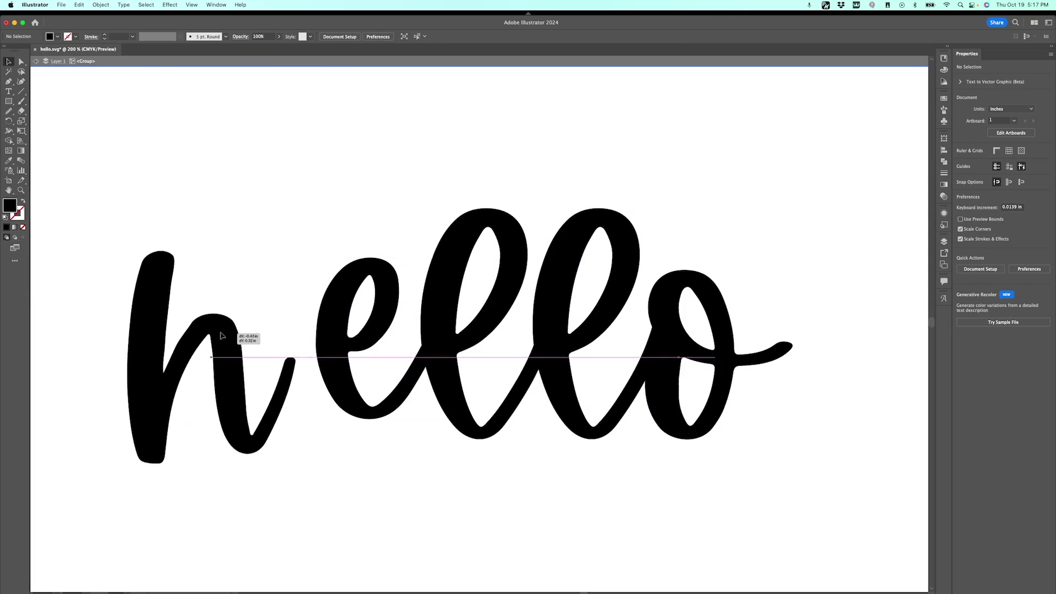
pyautogui.moveTo(221, 336); pyautogui.dragTo(261, 310)
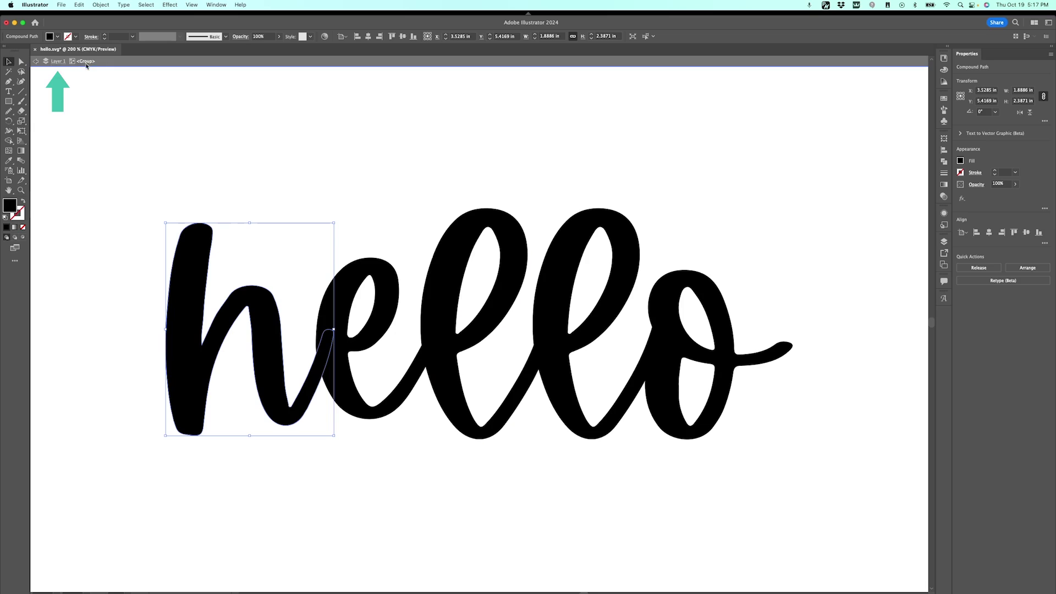
pyautogui.moveTo(462, 322); pyautogui.dragTo(442, 277)
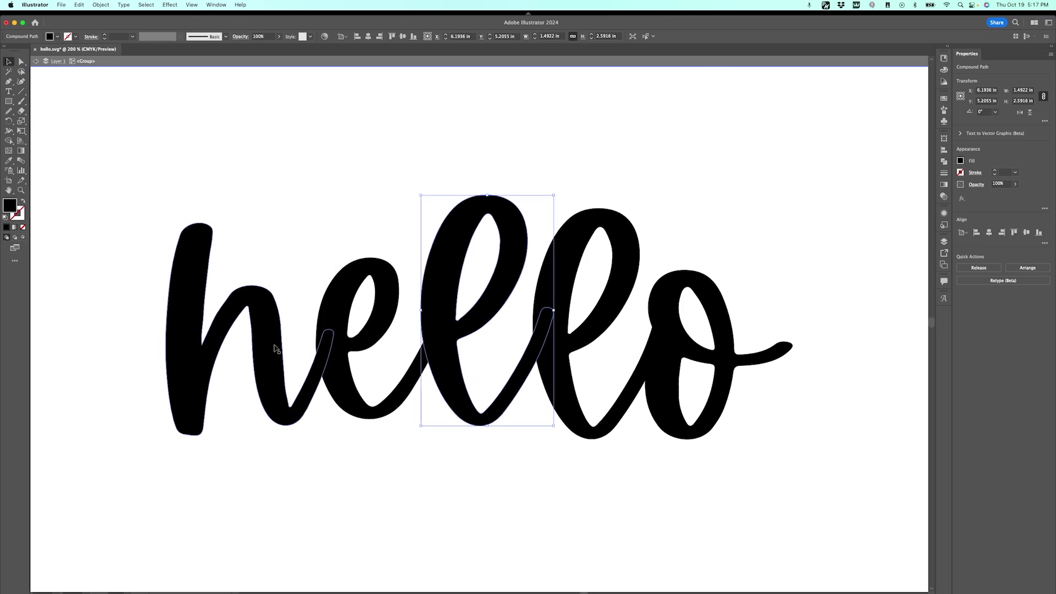
pyautogui.moveTo(274, 348); pyautogui.dragTo(278, 371)
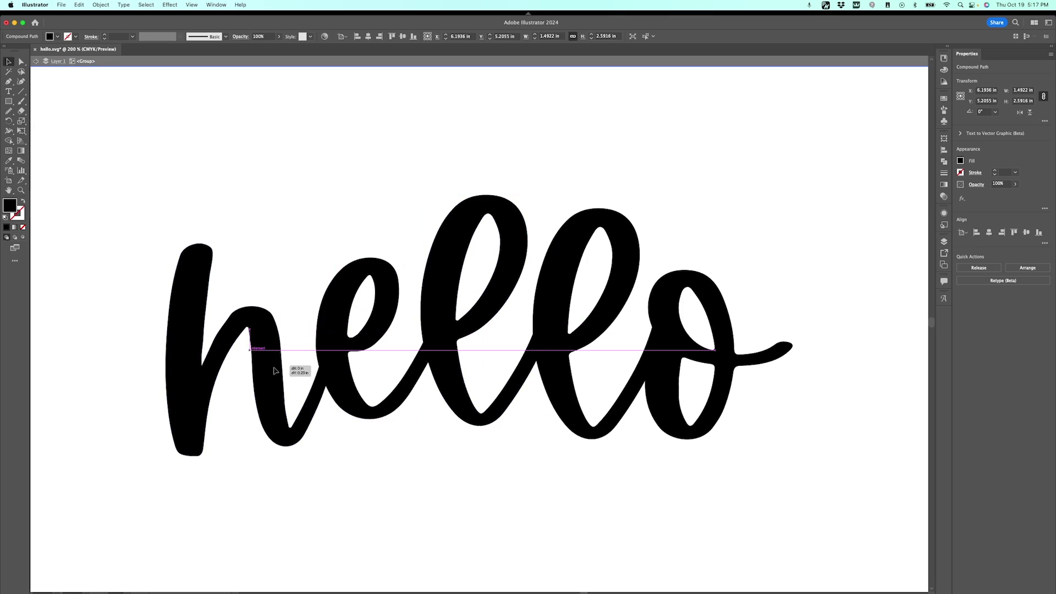
pyautogui.moveTo(472, 334); pyautogui.dragTo(472, 318)
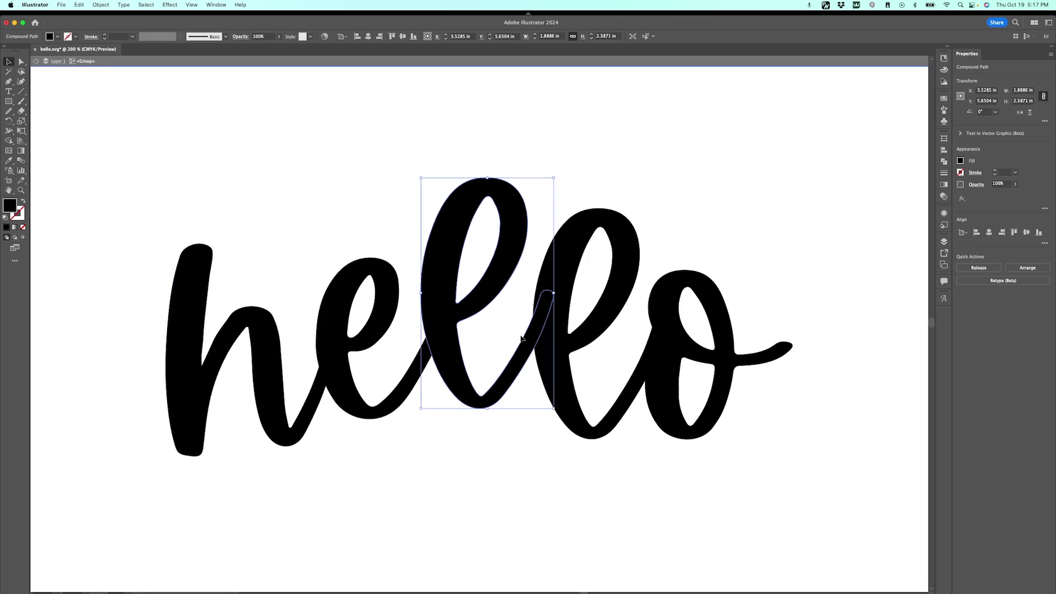
pyautogui.moveTo(669, 353); pyautogui.dragTo(668, 329)
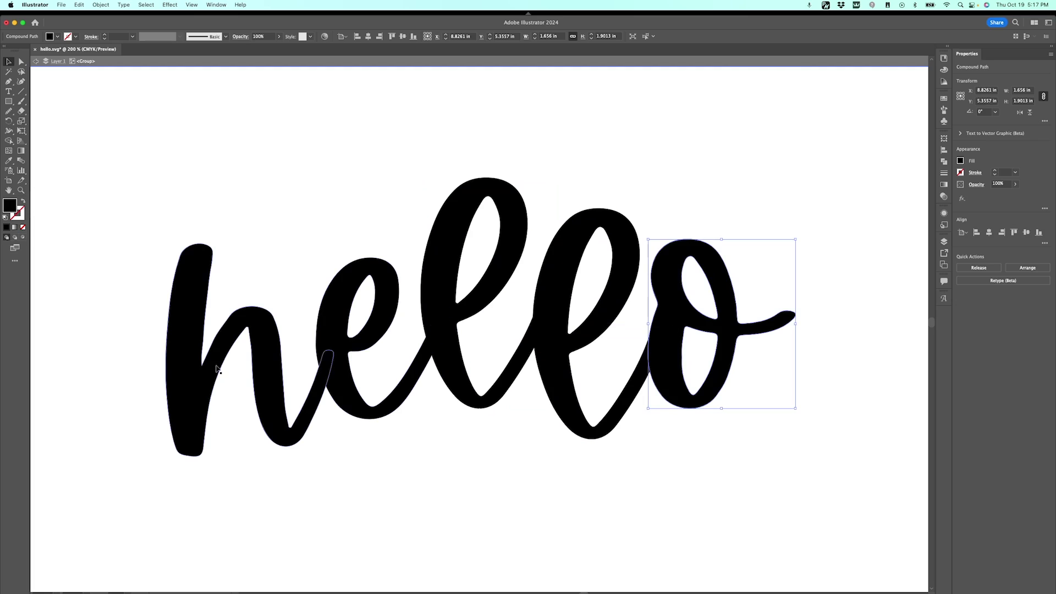
pyautogui.press('super+z')
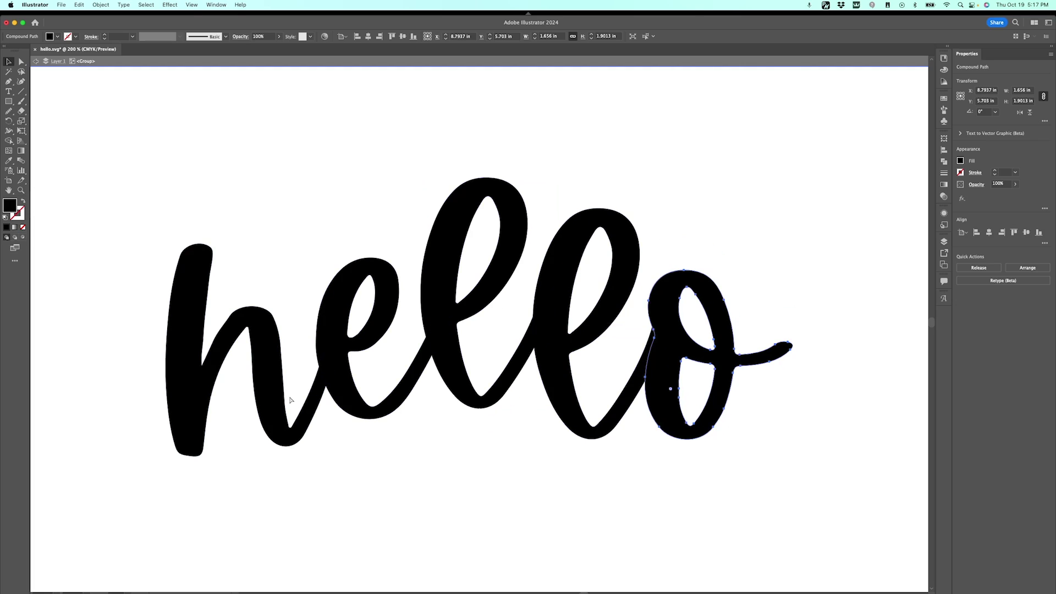
pyautogui.press('super+z')
pyautogui.press('super+z')
pyautogui.press('super+z')
pyautogui.press('super+z')
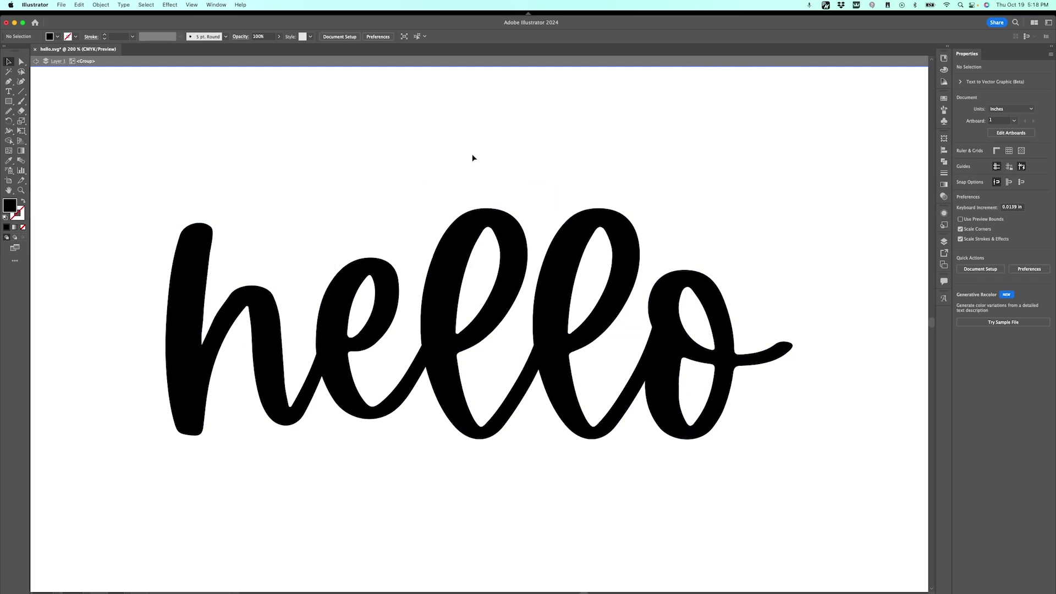
pyautogui.press('Escape')
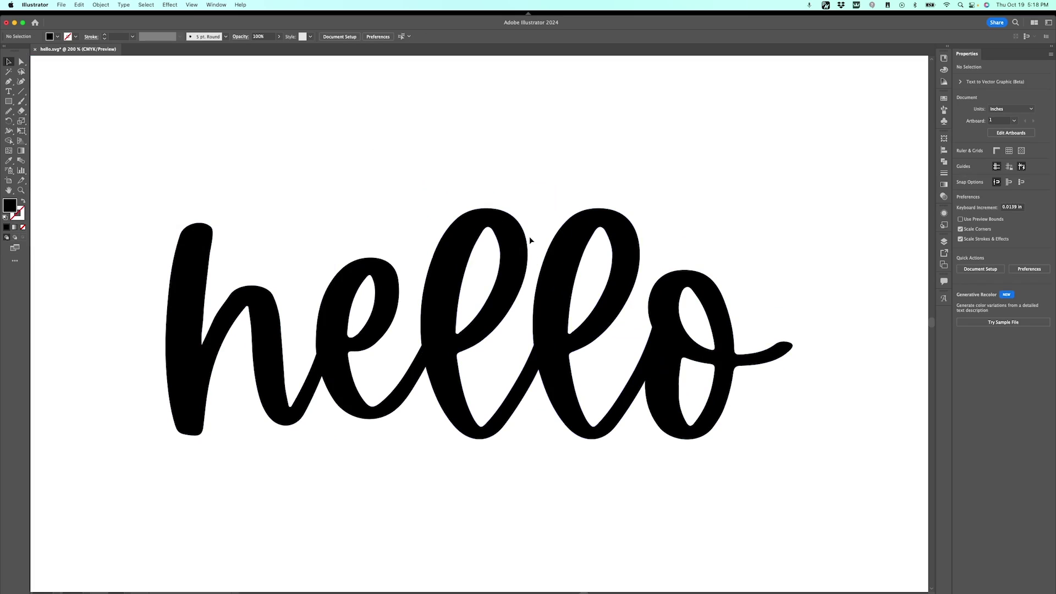
pyautogui.click(529, 247)
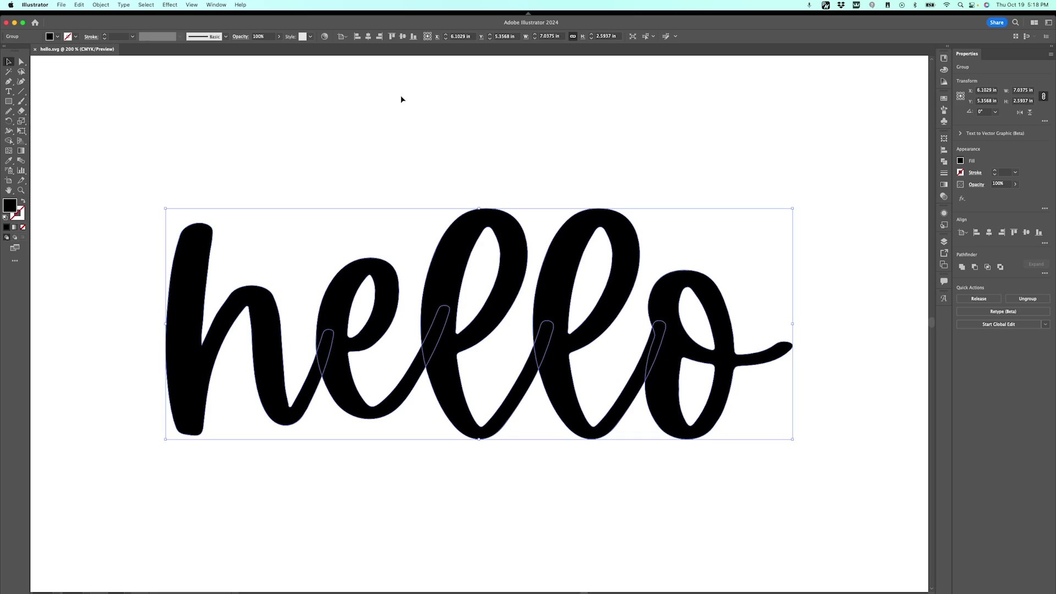
pyautogui.press('super+Tab')
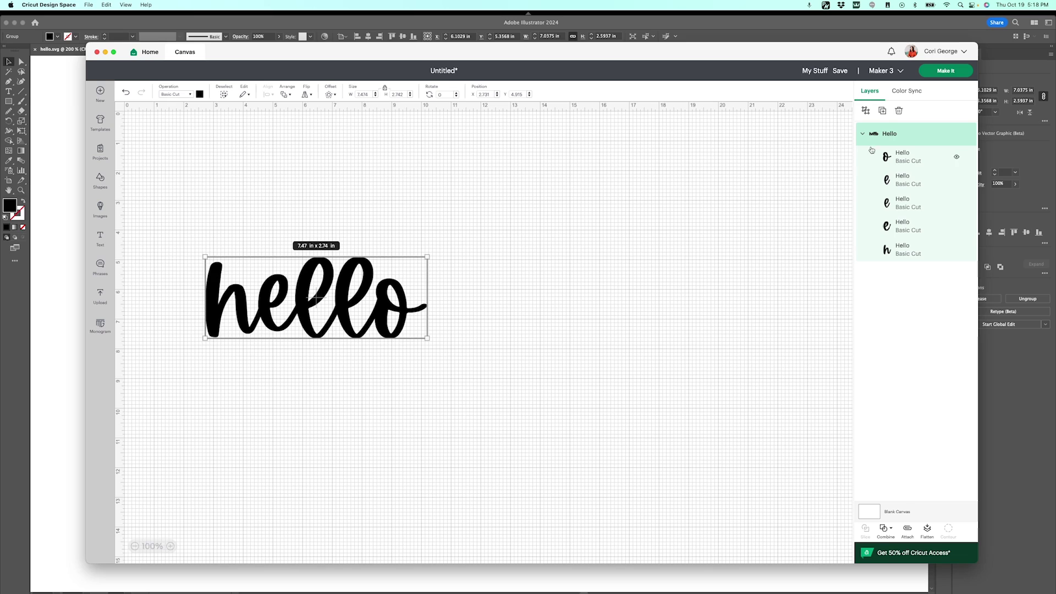
# - Send the hello design to the Cricut mat preview with Make It and confirm material loading
pyautogui.click(946, 71)
pyautogui.click(681, 236)
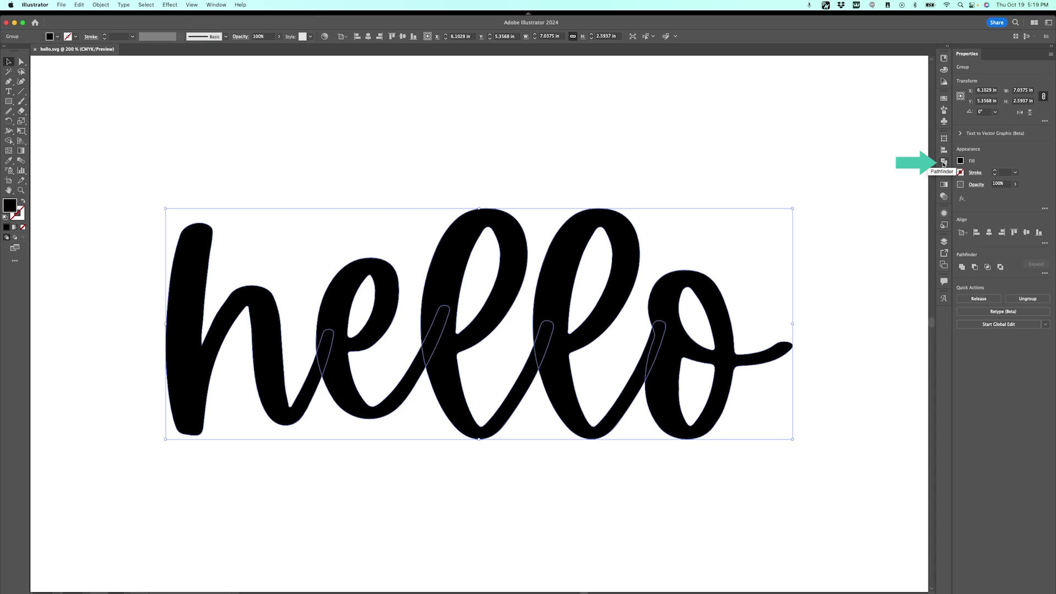
# - Unite the outlined hello letters into one shape with Pathfinder, then deselect it
pyautogui.click(945, 163)
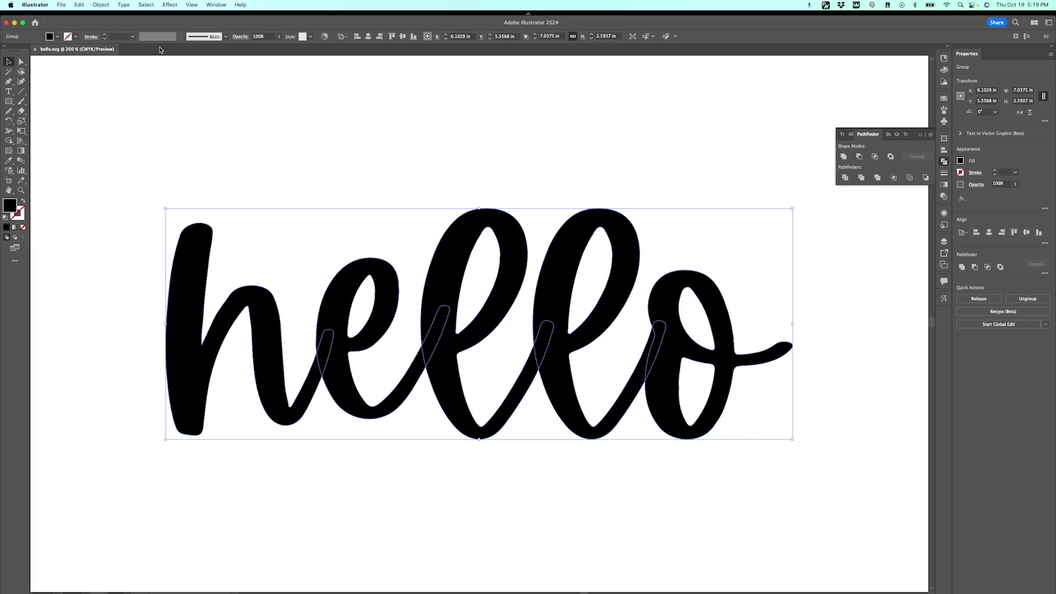
pyautogui.click(217, 4)
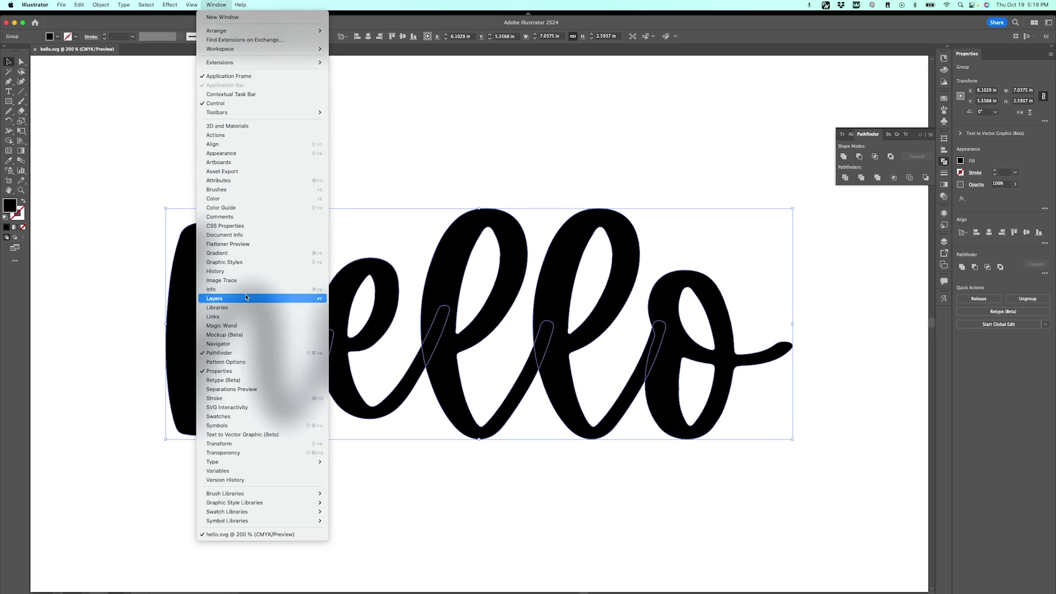
pyautogui.click(796, 155)
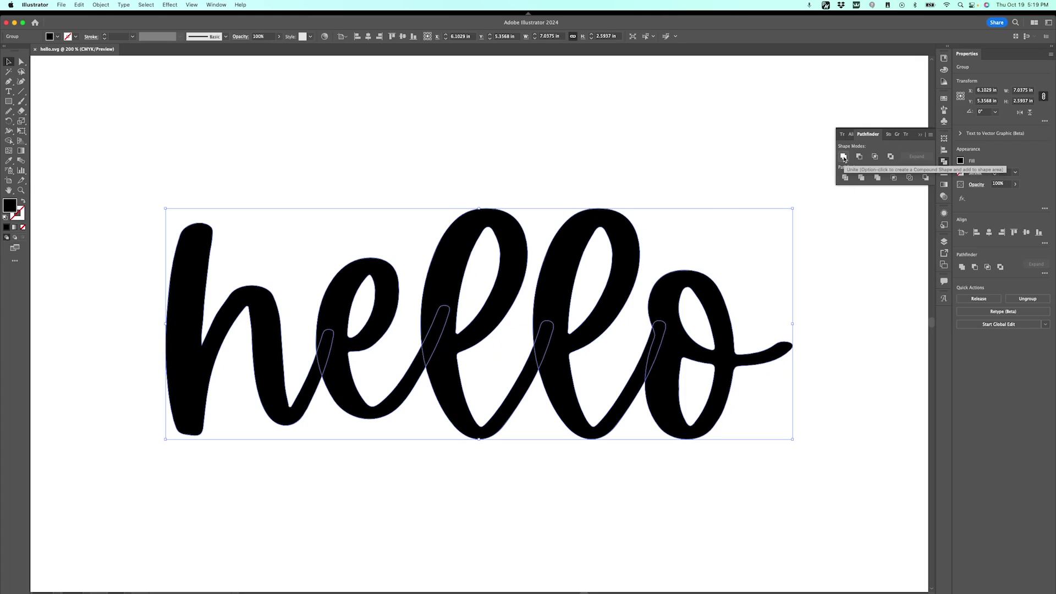
pyautogui.click(843, 157)
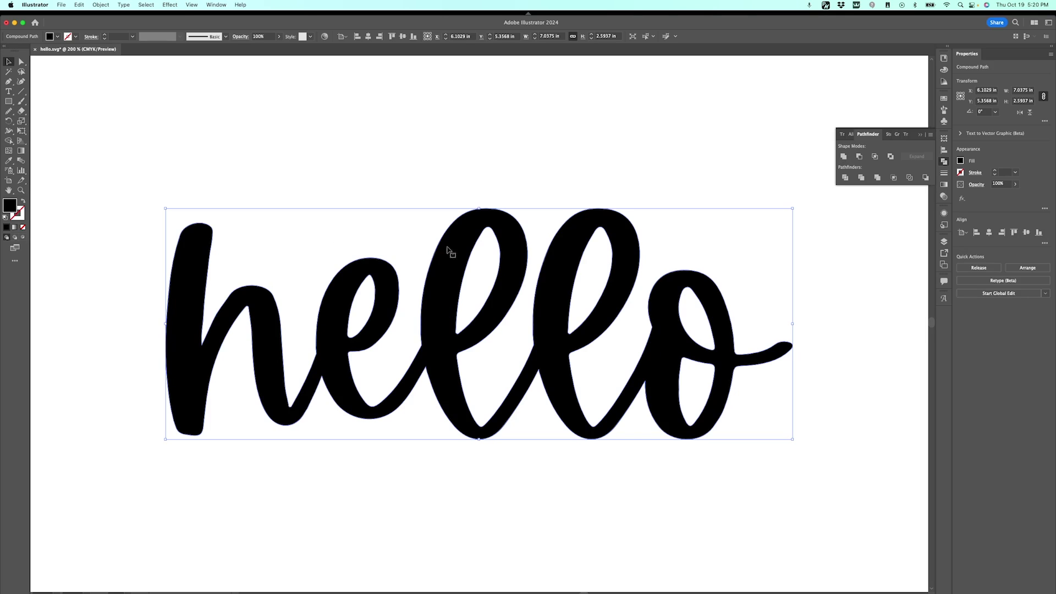
pyautogui.click(211, 165)
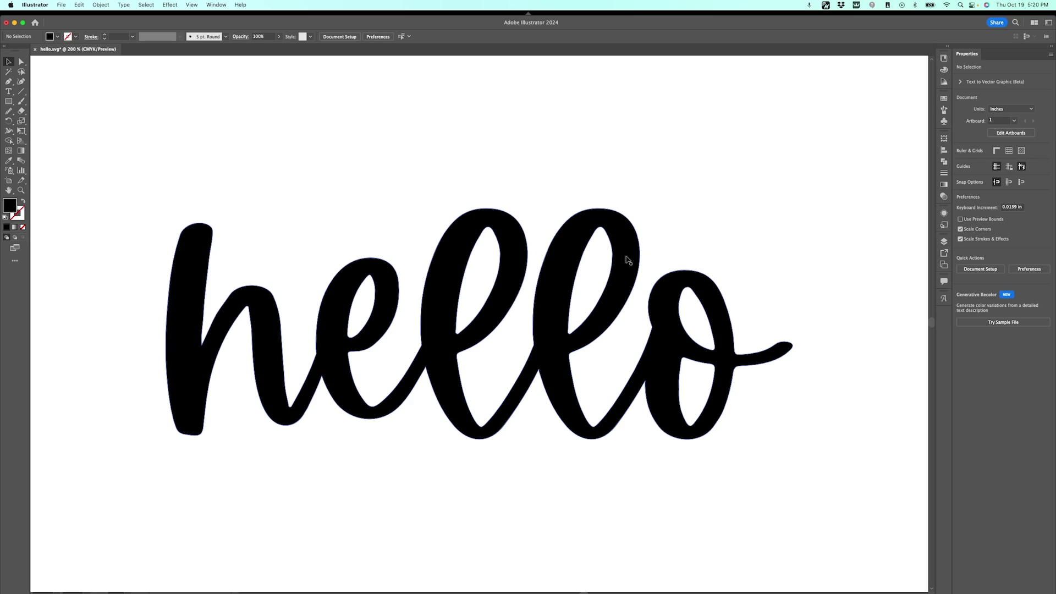
pyautogui.click(470, 241)
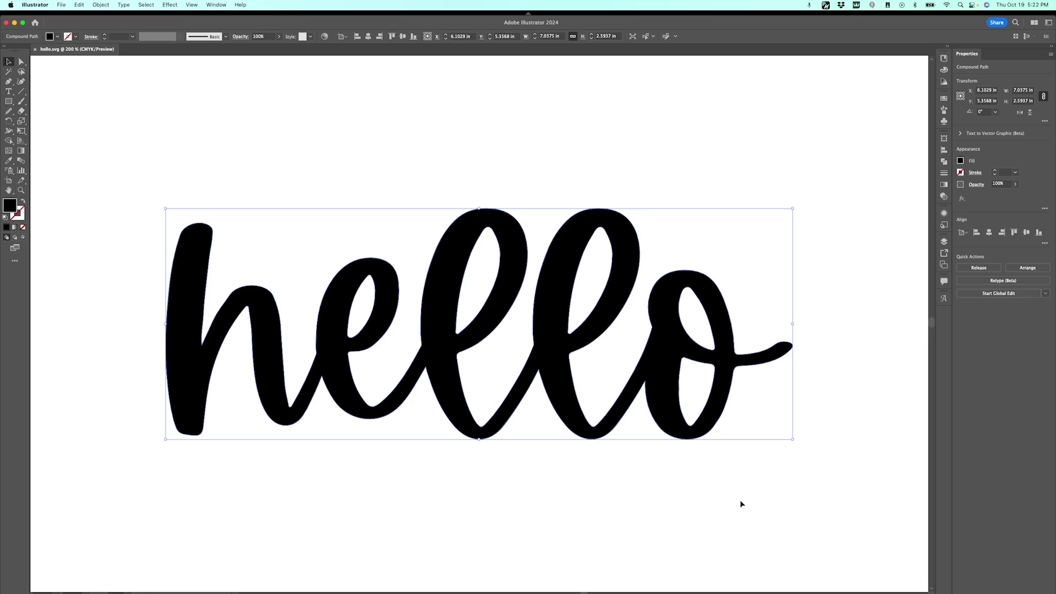
# - Make the merged hello shape a compound path and hide the bounding box
pyautogui.click(100, 5)
pyautogui.moveTo(112, 344)
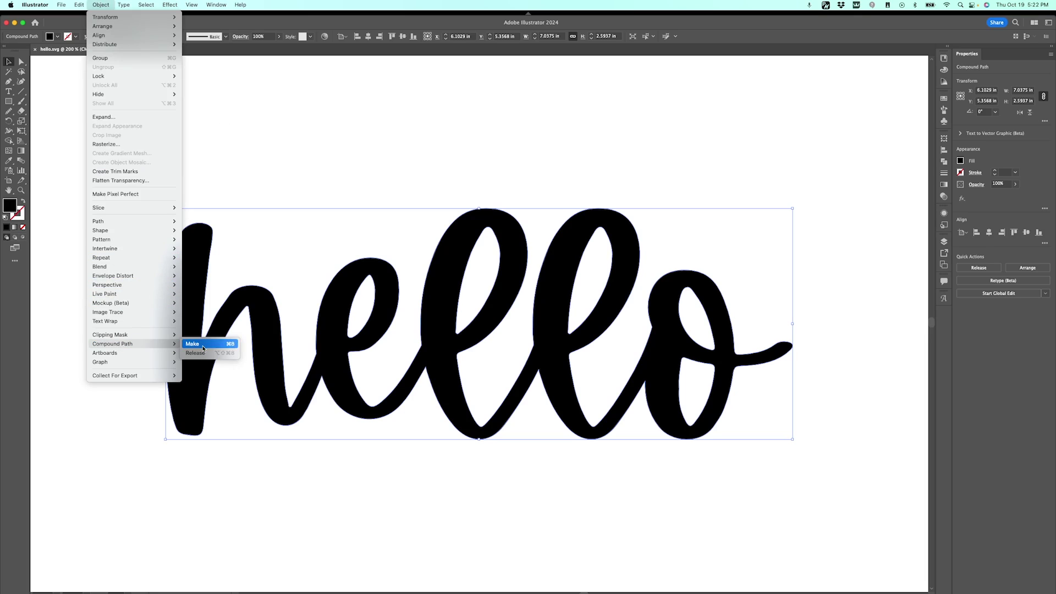
pyautogui.click(199, 343)
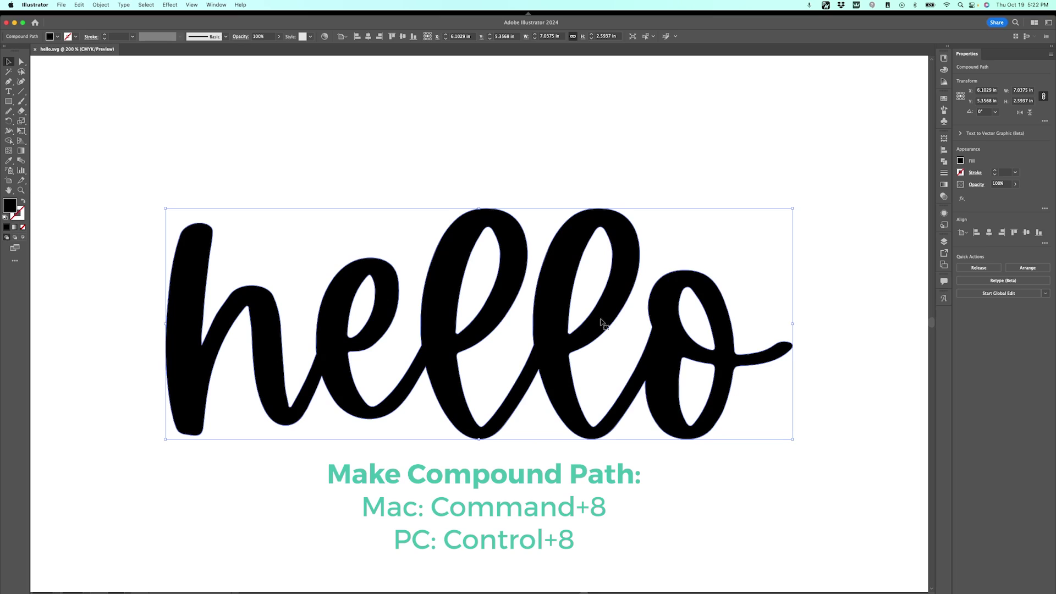
pyautogui.press('super+shift+b')
pyautogui.press('super+shift+b')
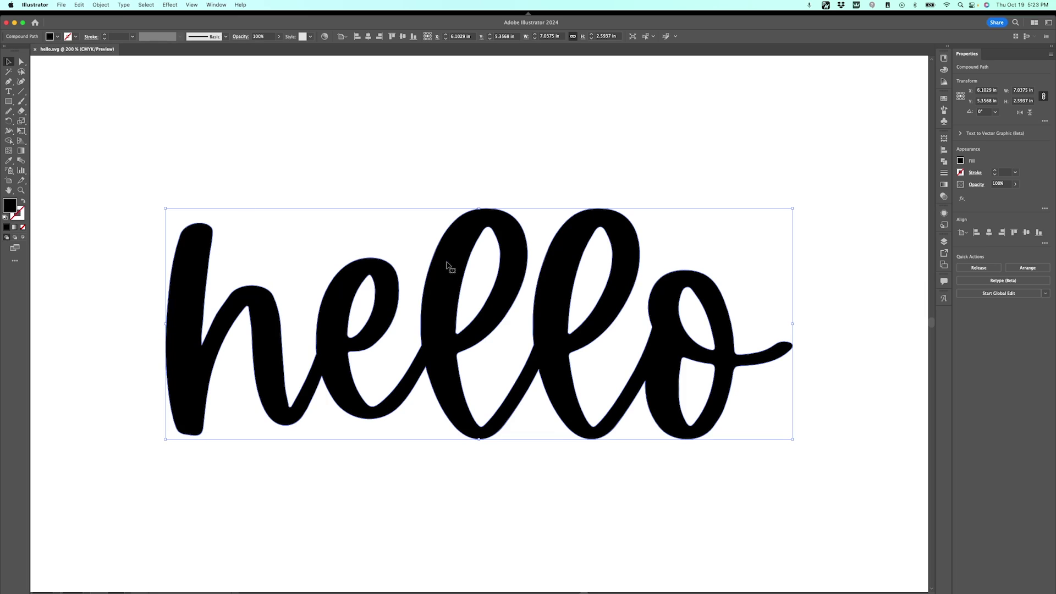
# - Remove the fill from the hello lettering and deselect it
pyautogui.click(56, 37)
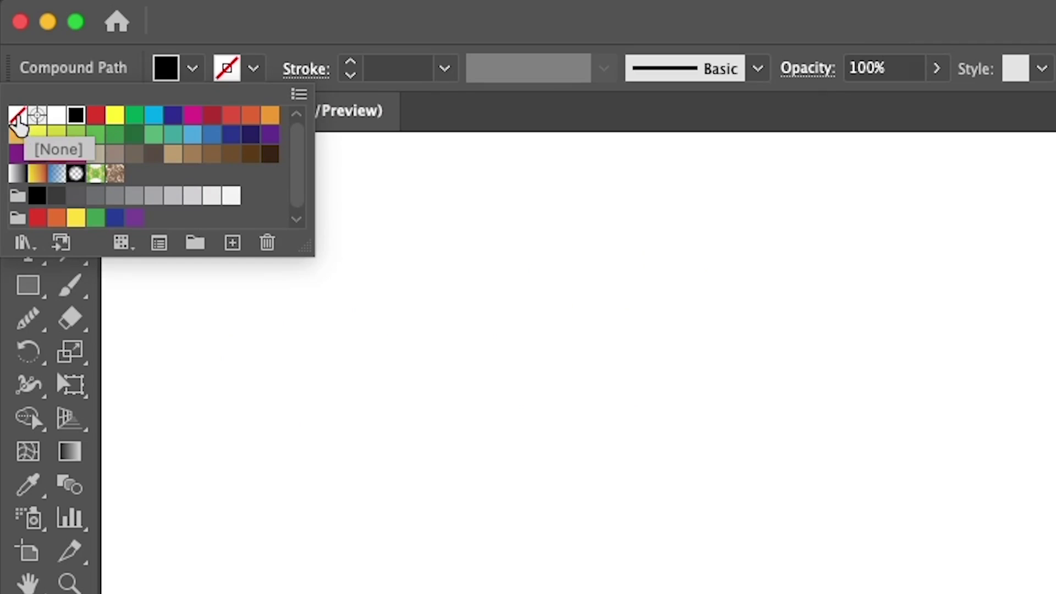
pyautogui.click(19, 120)
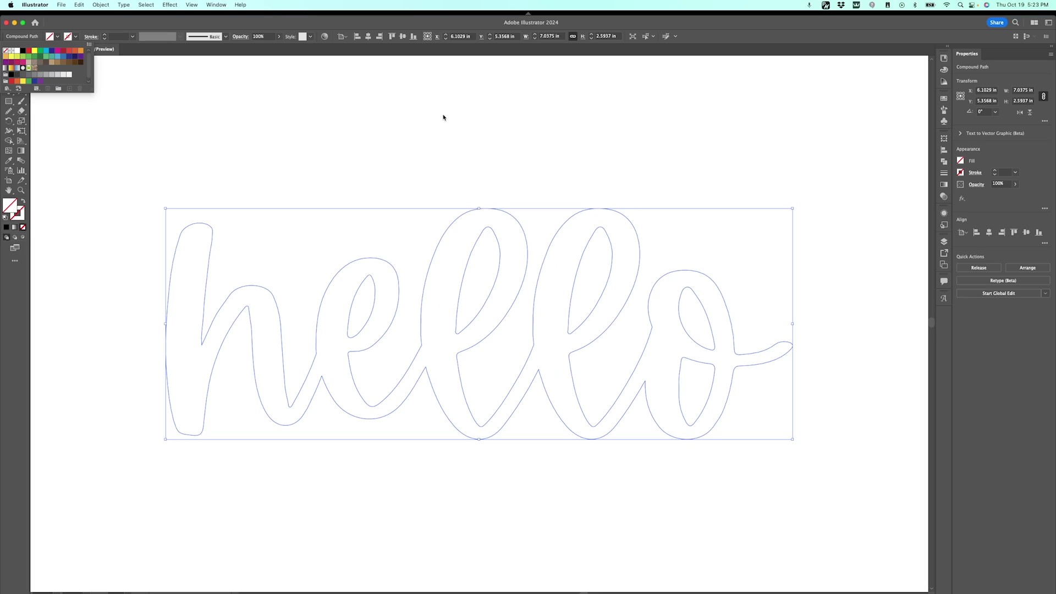
pyautogui.press('Escape')
pyautogui.click(443, 118)
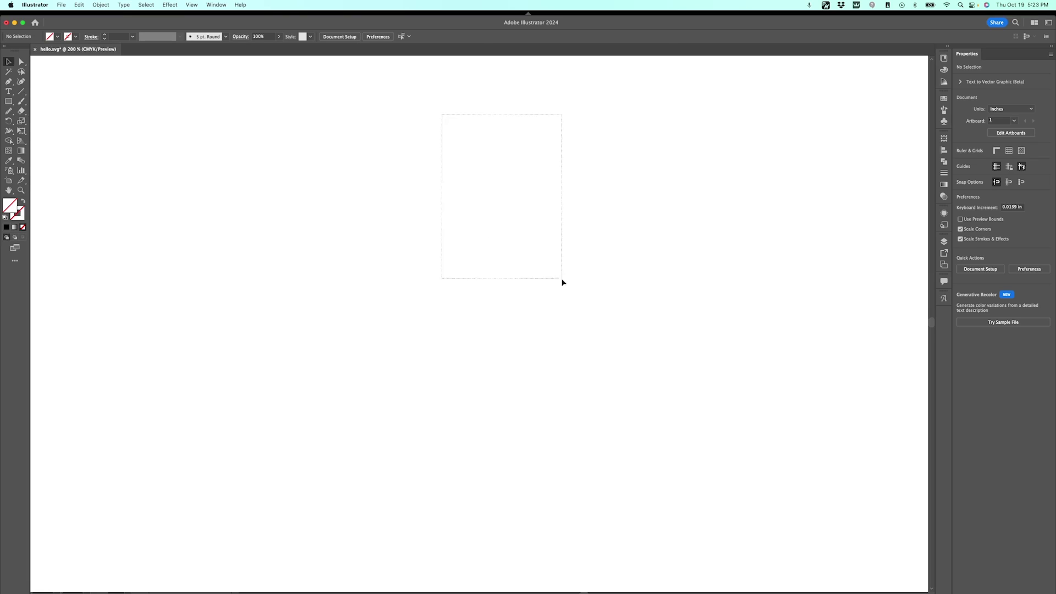
# - Marquee-select the invisible hello lettering and fill it with black
pyautogui.moveTo(443, 117); pyautogui.dragTo(564, 283)
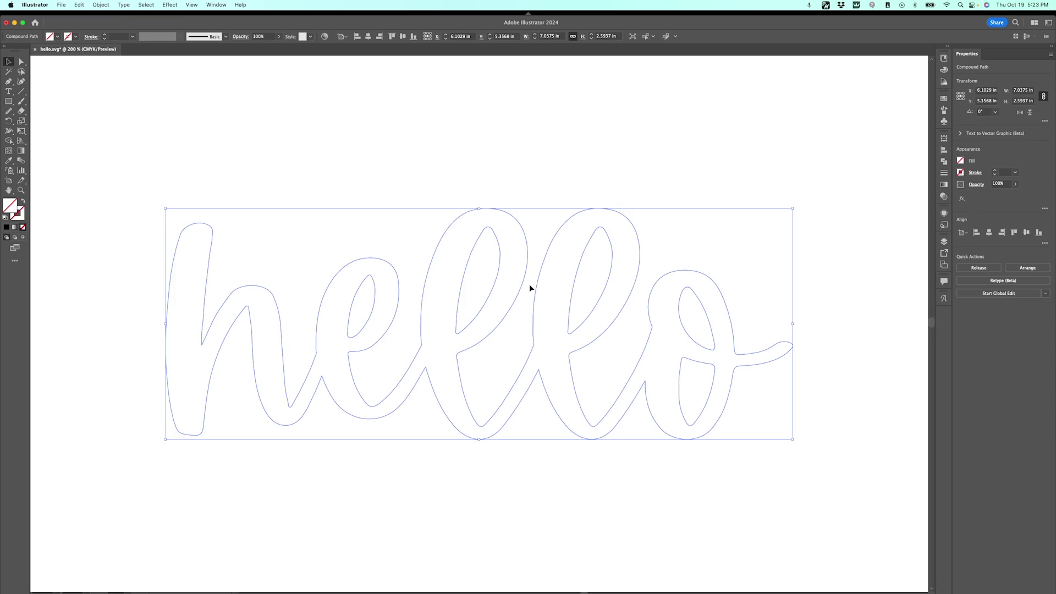
pyautogui.click(57, 36)
pyautogui.click(23, 51)
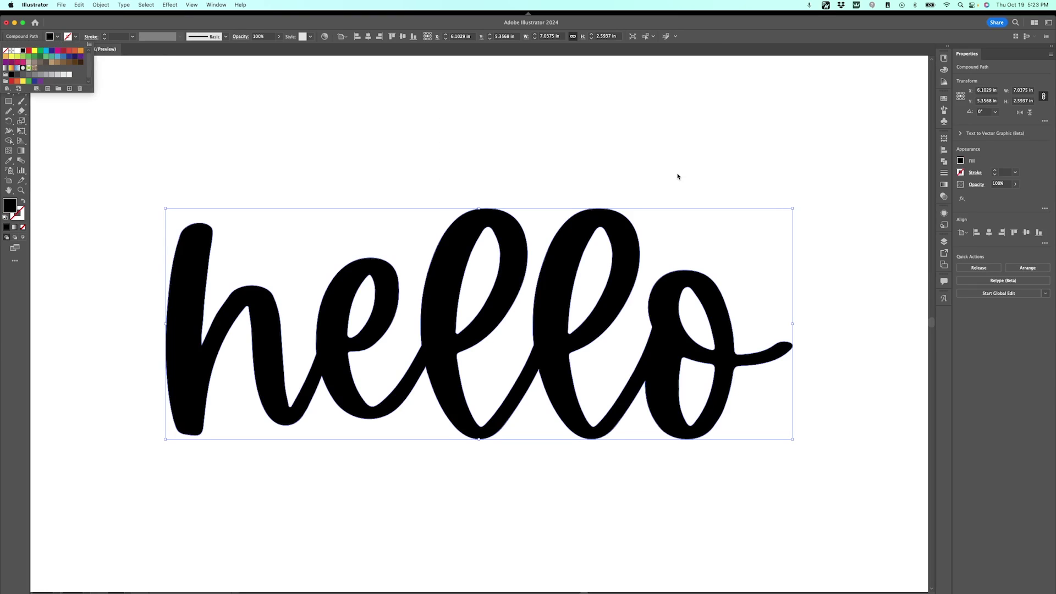
pyautogui.click(678, 176)
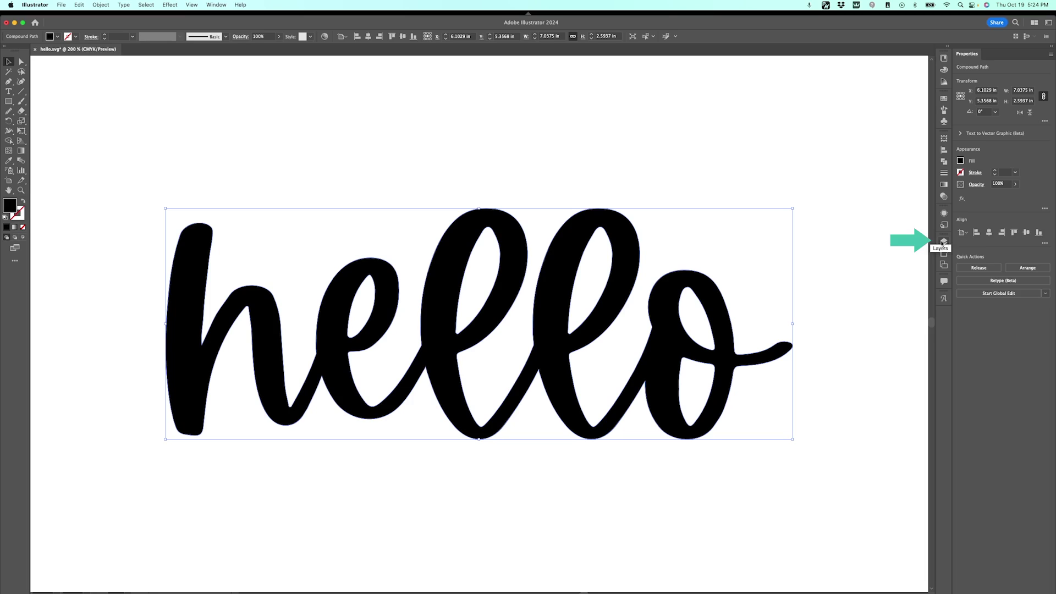
# - Show the Layers panel with Layer 1 expanded to reveal its single compound path
pyautogui.click(945, 242)
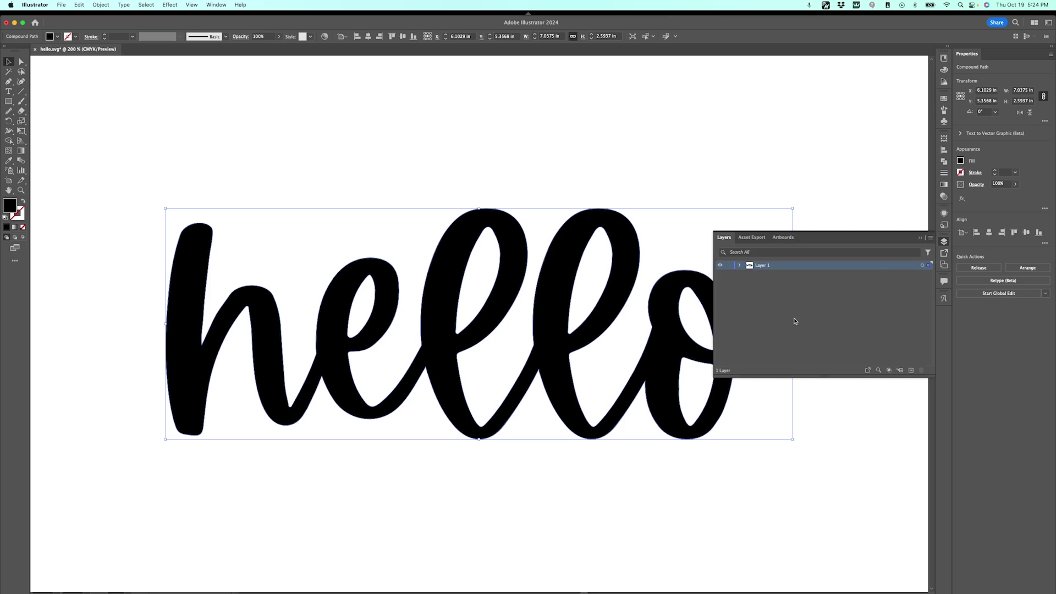
pyautogui.click(740, 266)
# - Zoom out and draw a small stray square on the pasteboard beside the artboard
pyautogui.click(687, 354)
pyautogui.press('super+minus')
pyautogui.press('super+minus')
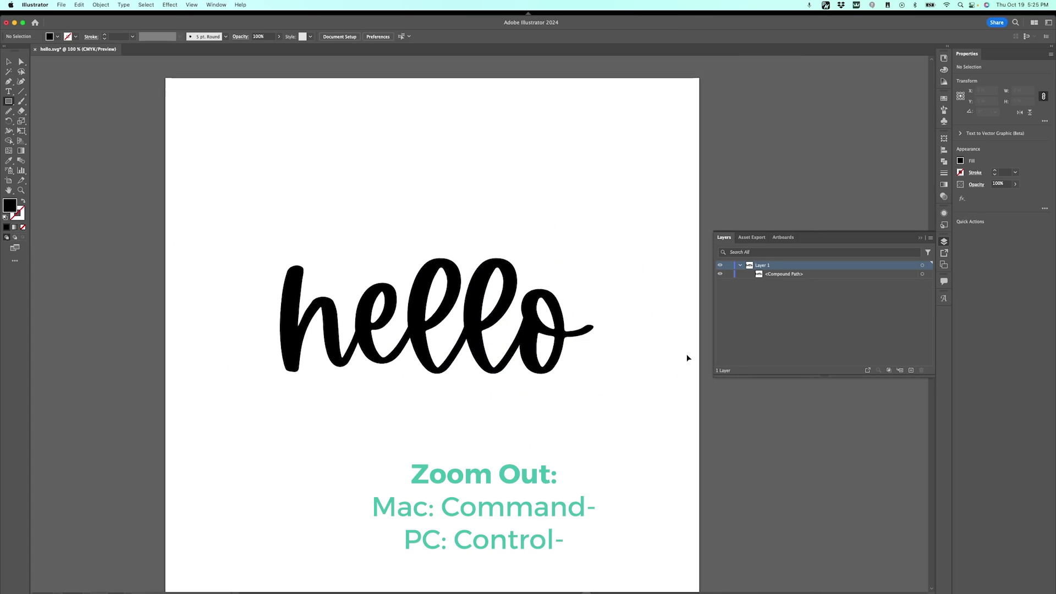
pyautogui.moveTo(744, 129); pyautogui.dragTo(765, 148)
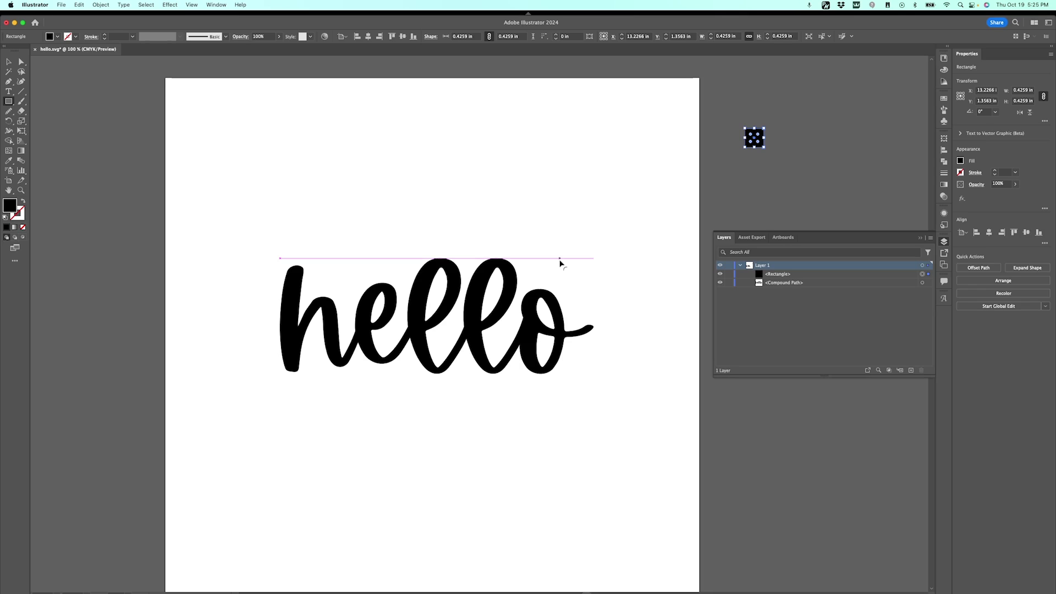
# - Locate the stray rectangle through its Layers row and delete it
pyautogui.click(445, 268)
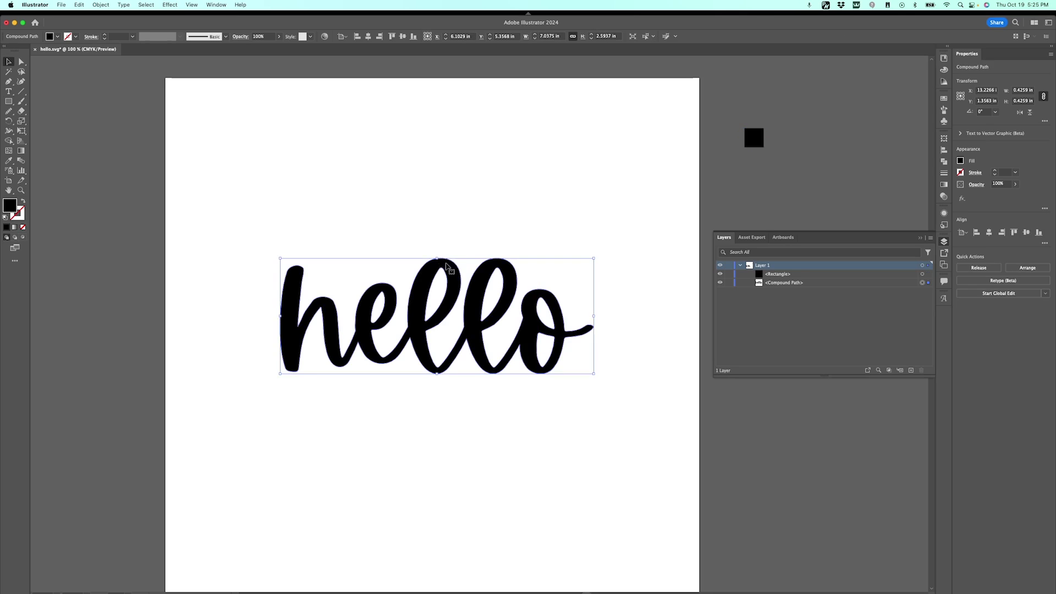
pyautogui.press('super+equal')
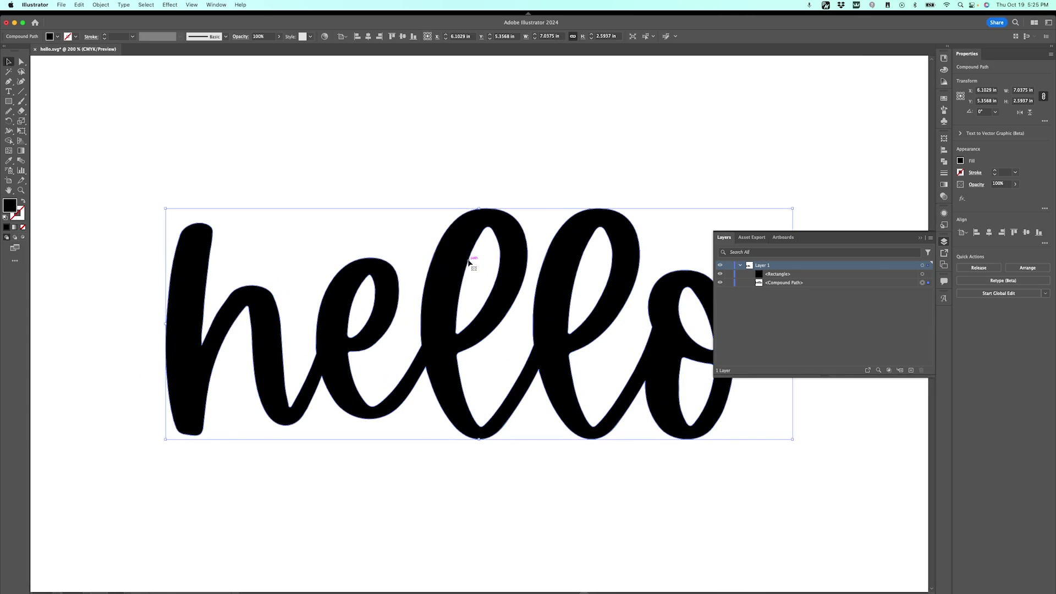
pyautogui.hscroll(2, 469, 264)
pyautogui.hscroll(2, 469, 264)
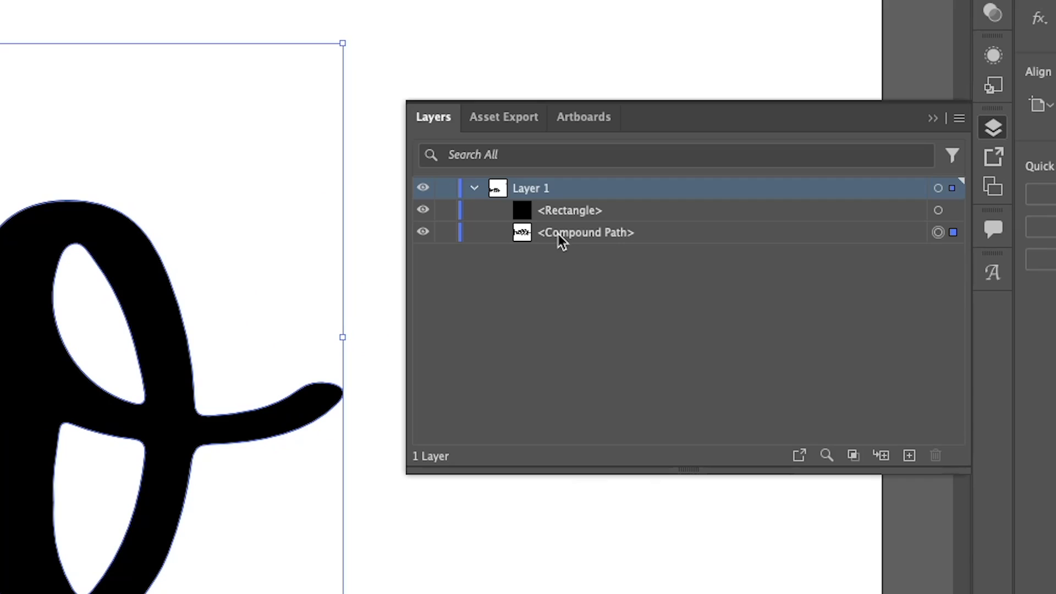
pyautogui.click(581, 213)
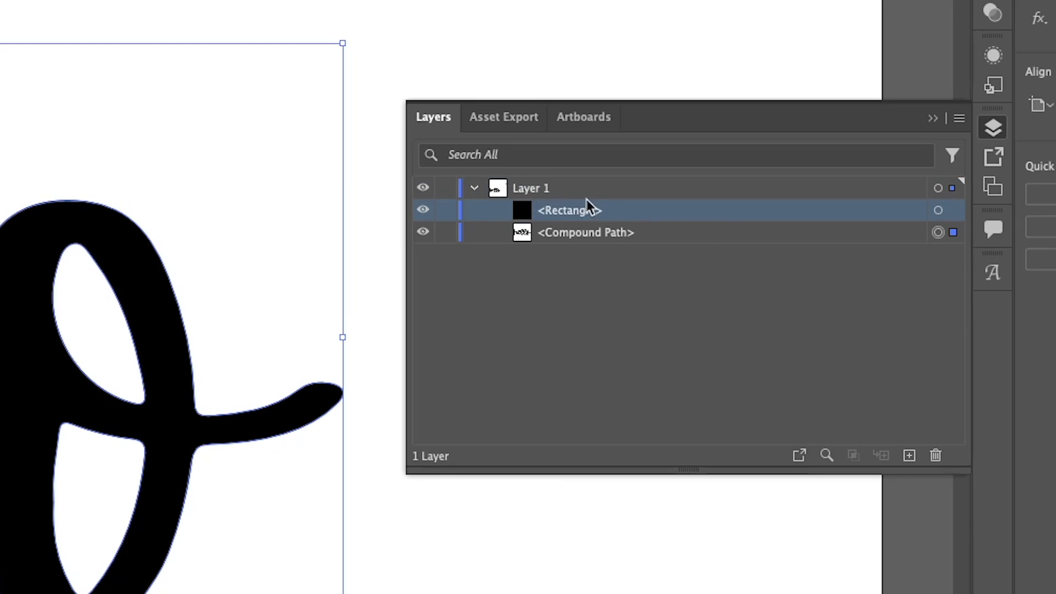
pyautogui.click(953, 211)
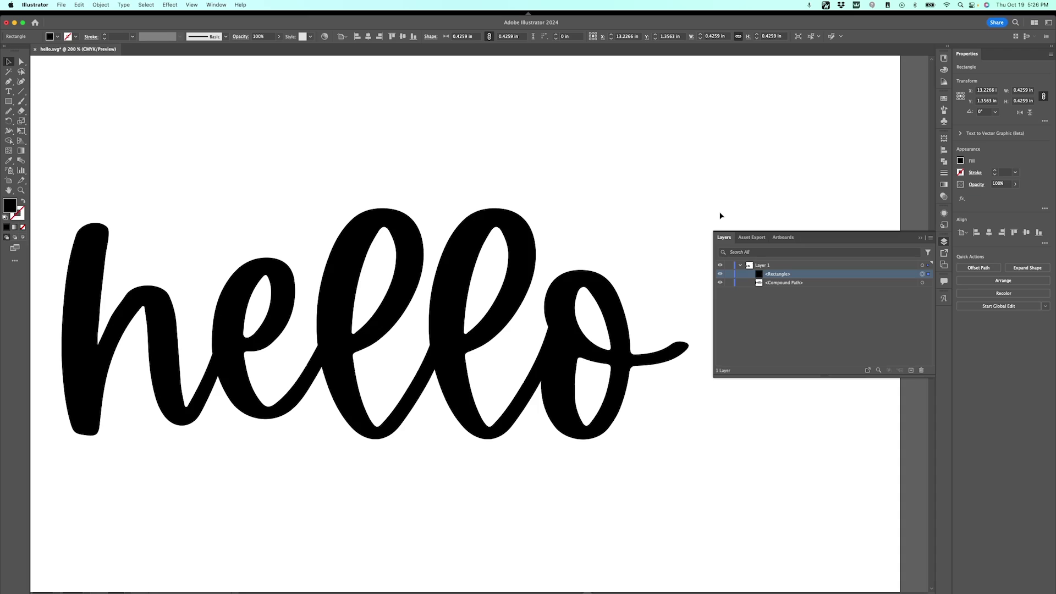
pyautogui.press('super+minus')
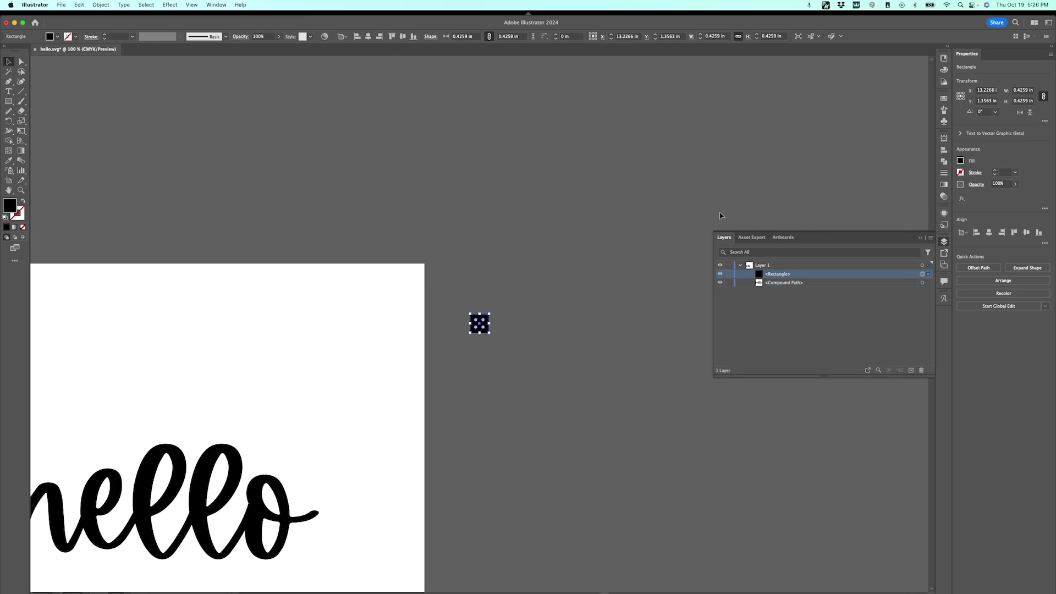
pyautogui.scroll(-2, 585, 322)
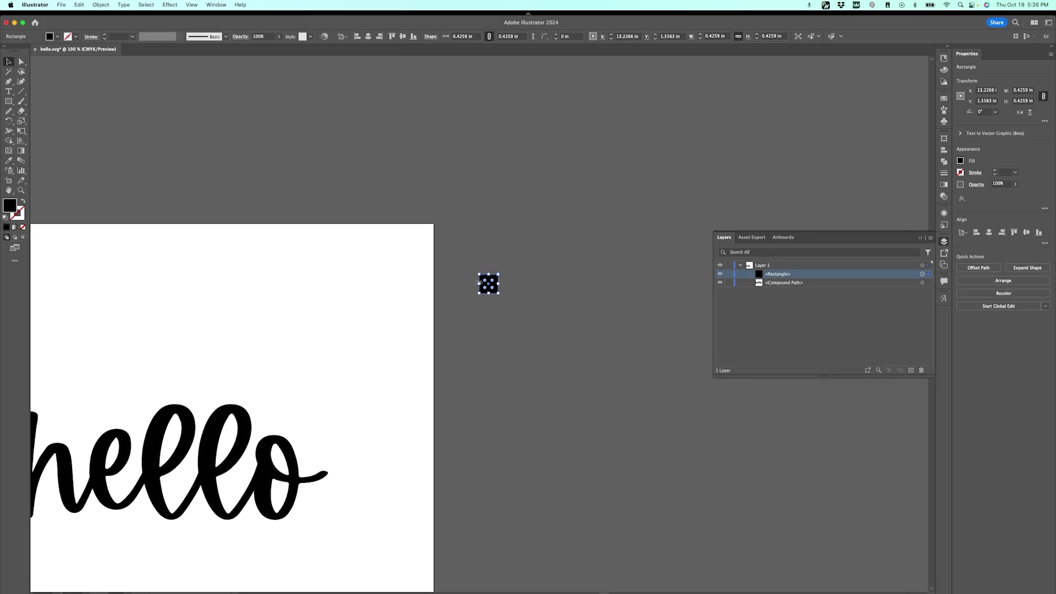
pyautogui.press('Delete')
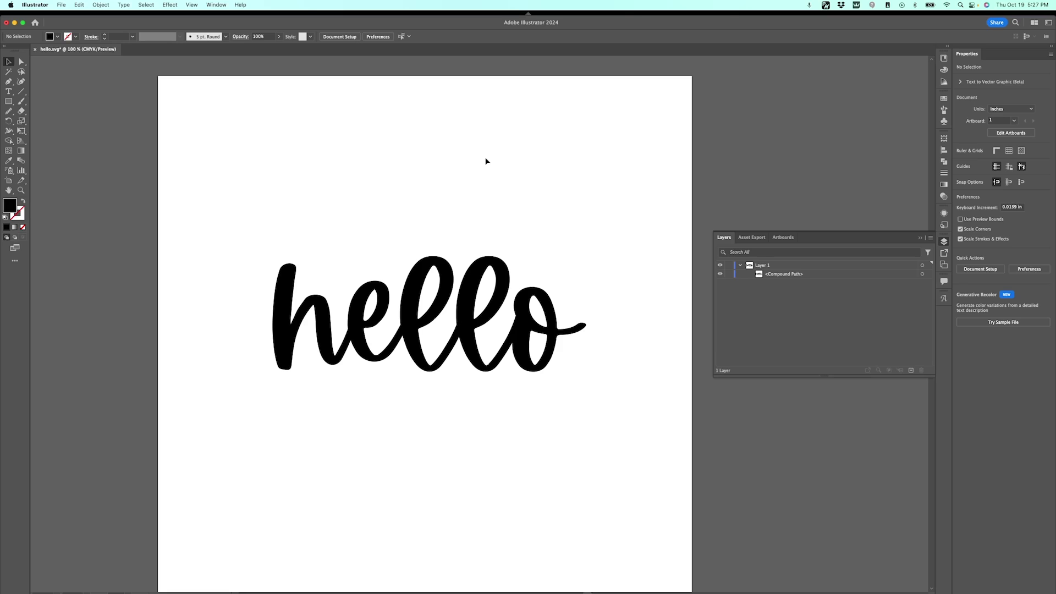
# - Place a text object above the lettering and delete its placeholder text, leaving it empty
pyautogui.press('t')
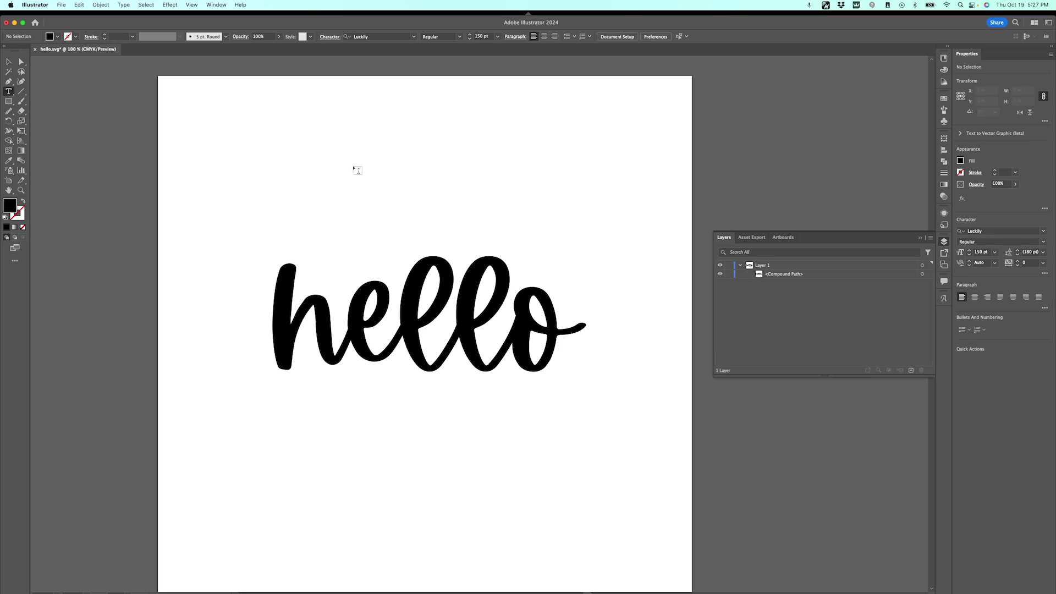
pyautogui.click(372, 161)
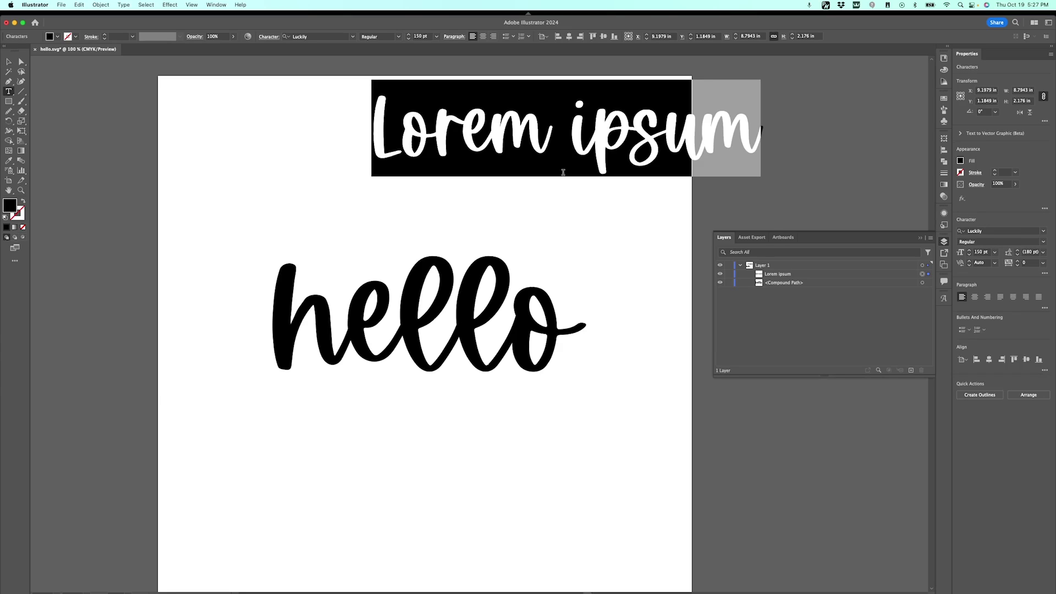
pyautogui.press('BackSpace')
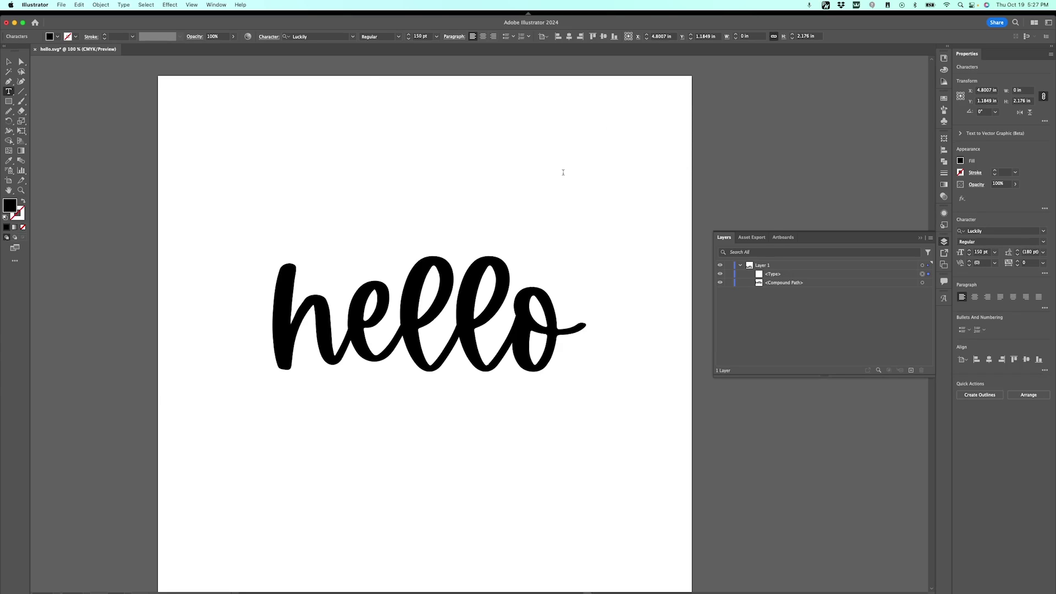
pyautogui.press('Escape')
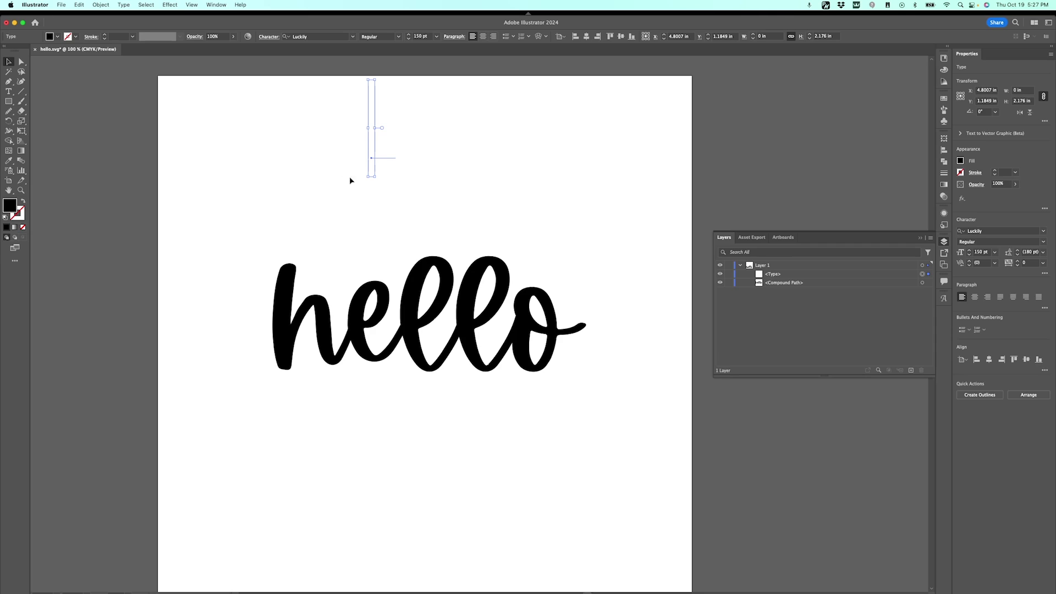
# - Select the invisible empty text object through its Type row in Layers
pyautogui.click(561, 220)
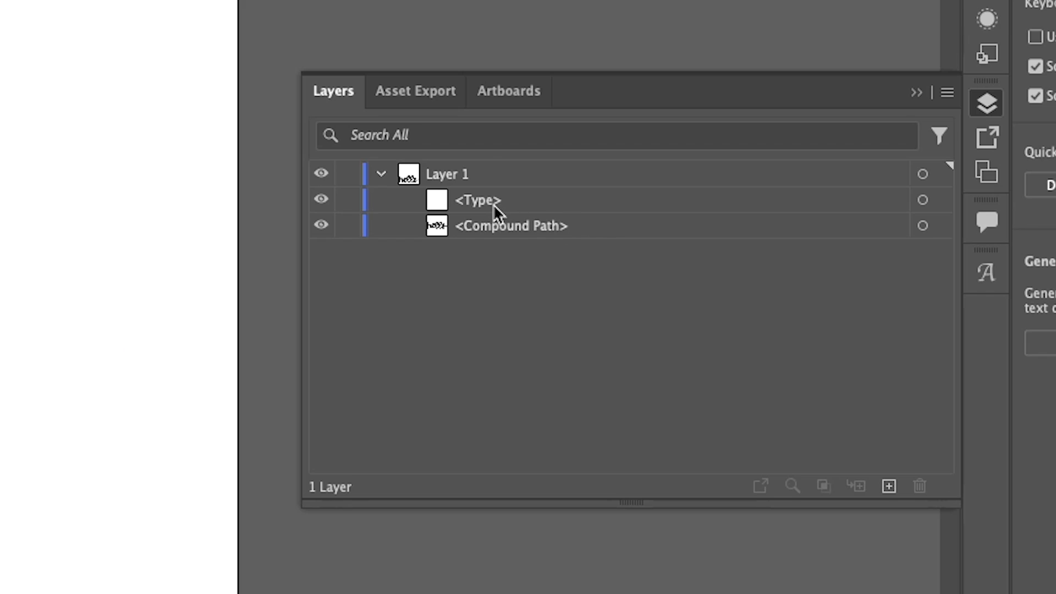
pyautogui.click(493, 204)
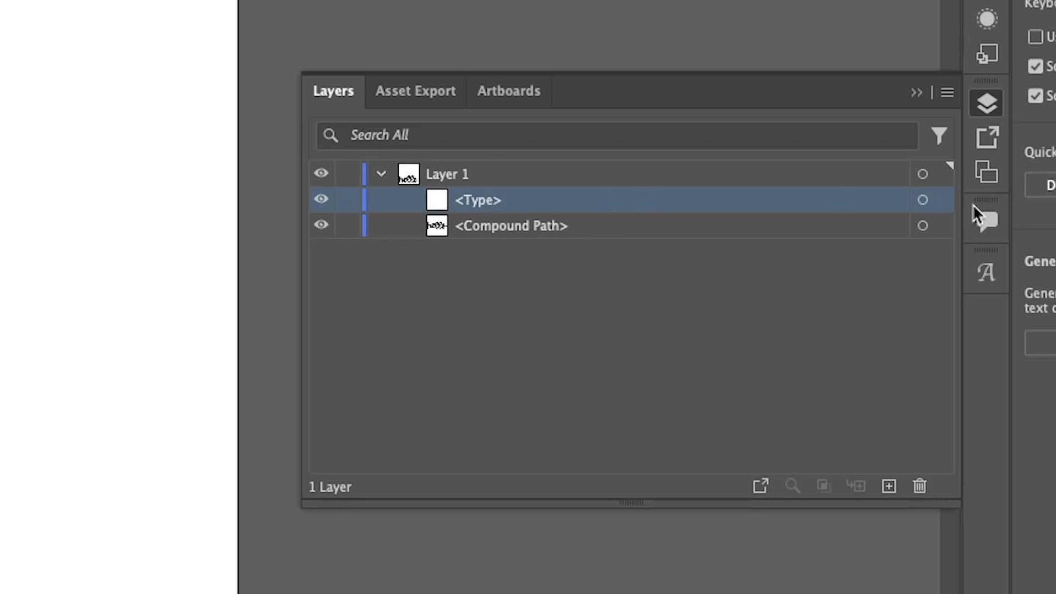
pyautogui.click(922, 200)
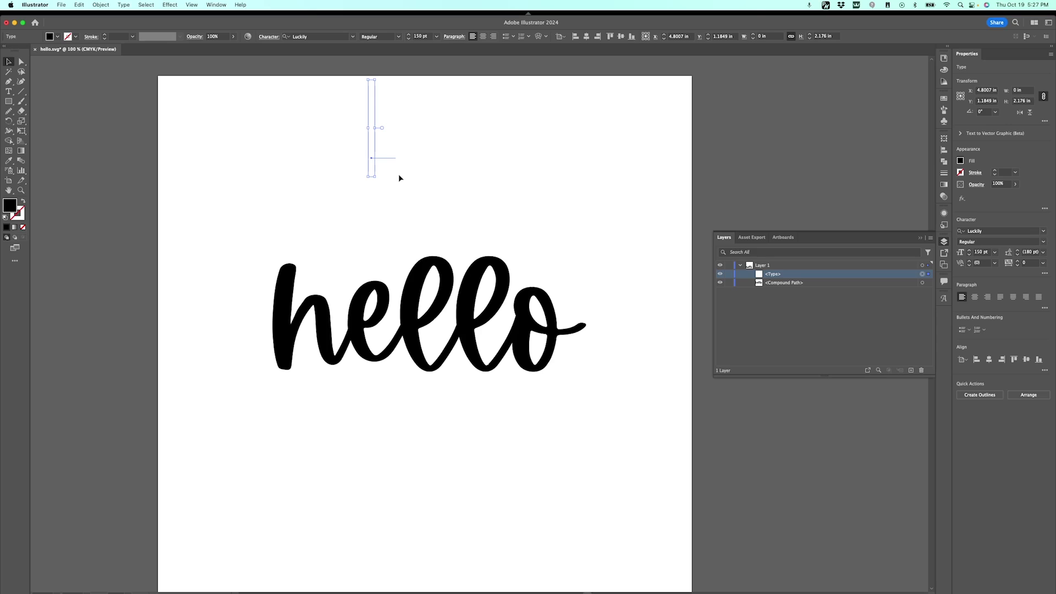
# - Delete the empty text object, then place a lone stray anchor point with the Pen tool
pyautogui.press('Delete')
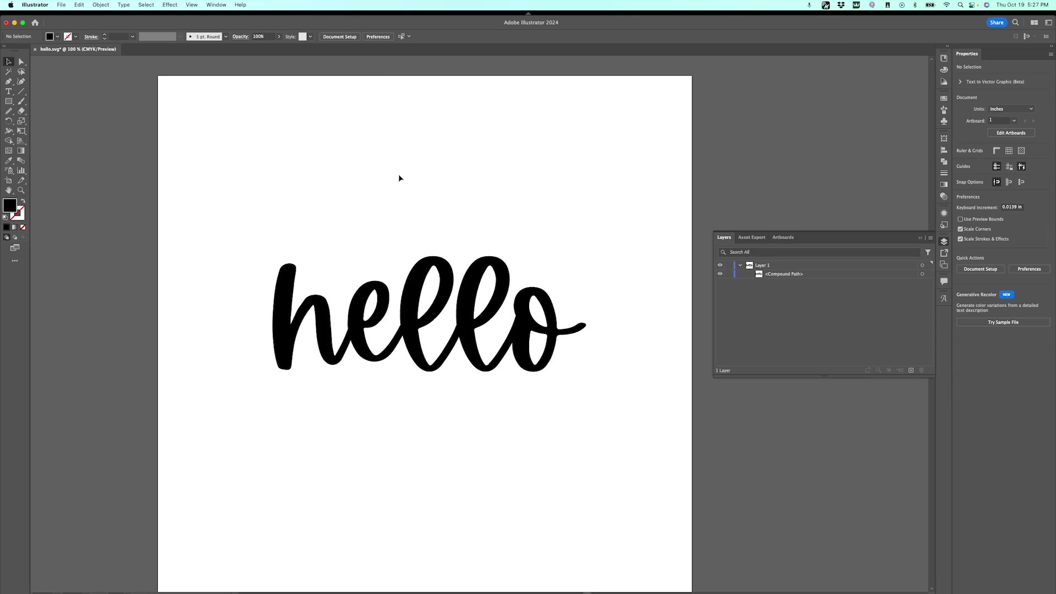
pyautogui.press('p')
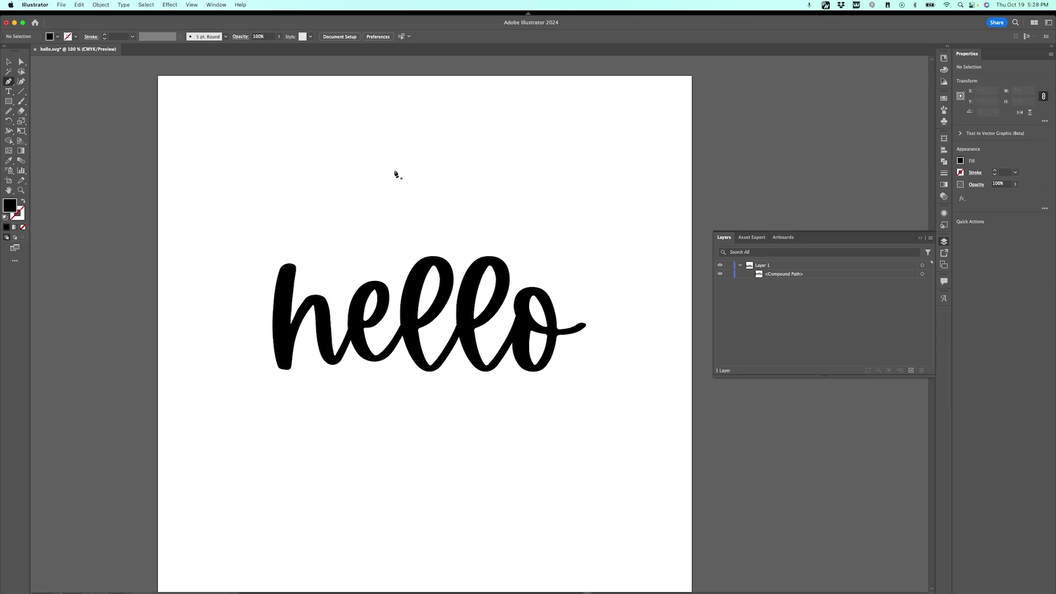
pyautogui.click(396, 174)
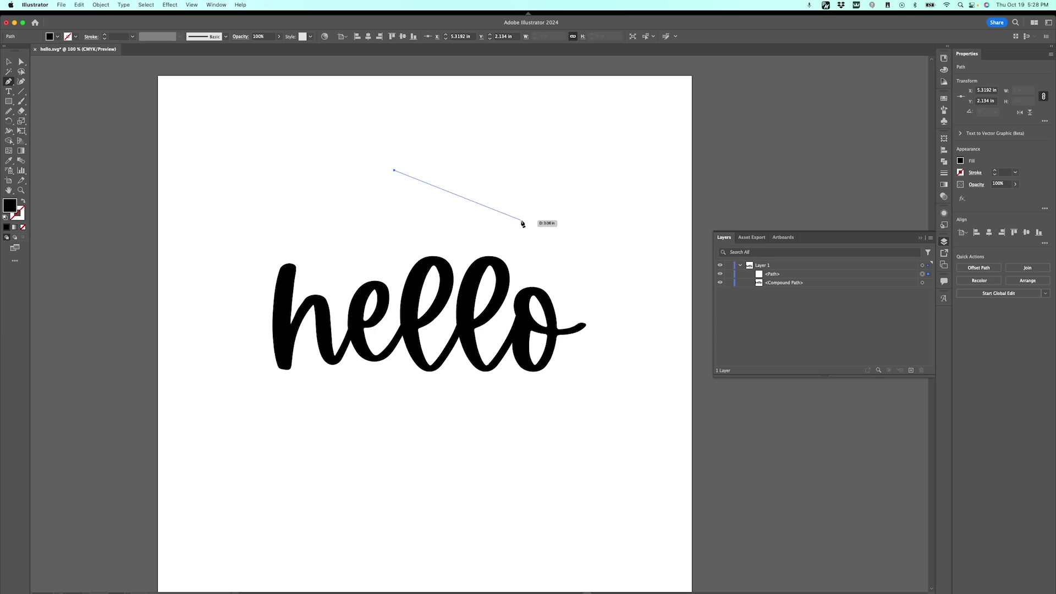
pyautogui.press('v')
# - Select the one-point stray path through its Layers row and delete it
pyautogui.click(618, 158)
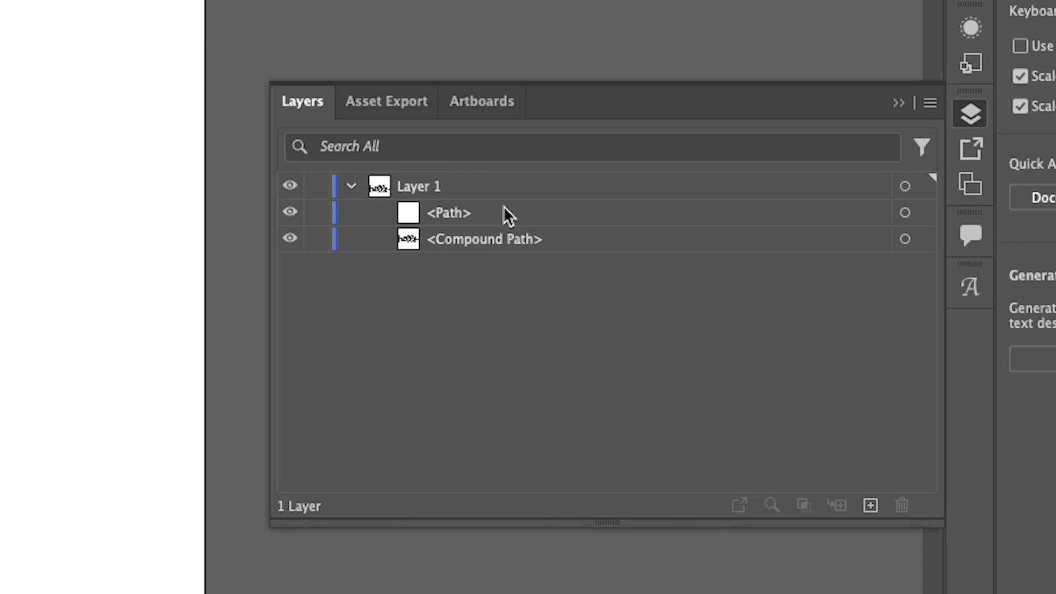
pyautogui.click(790, 274)
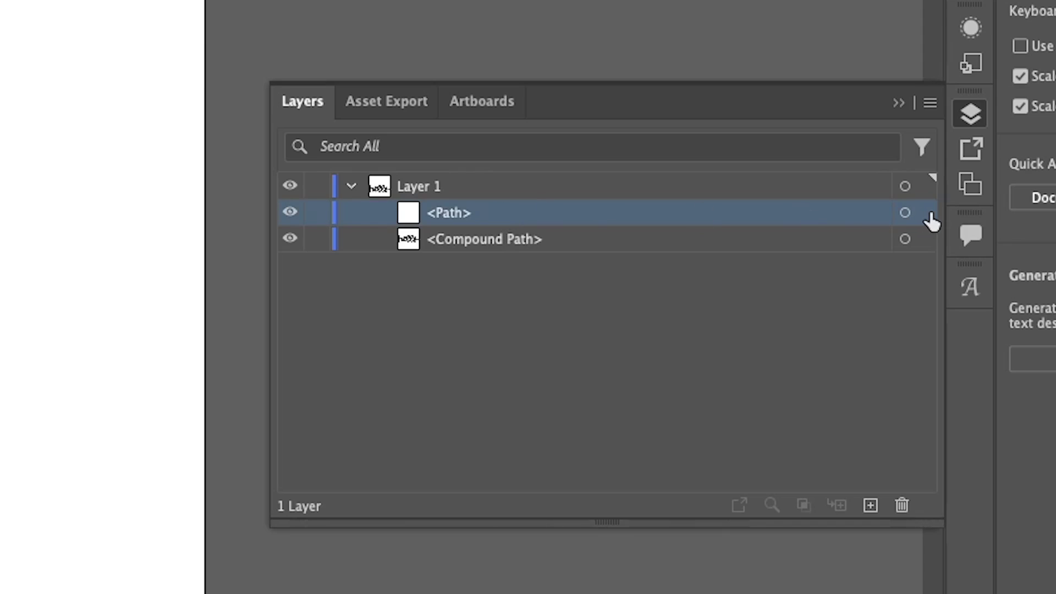
pyautogui.click(906, 213)
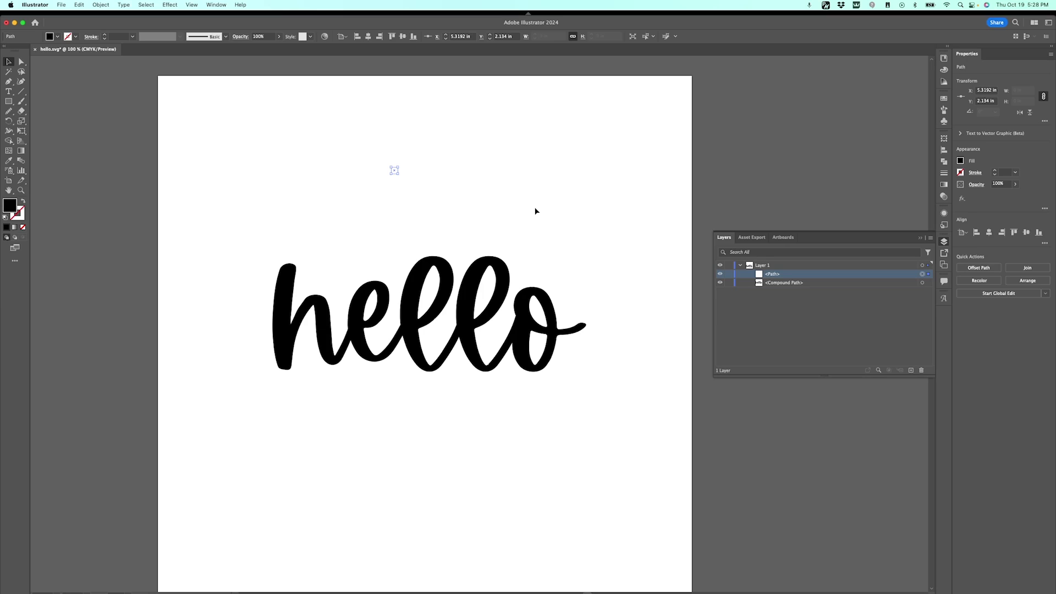
pyautogui.press('Delete')
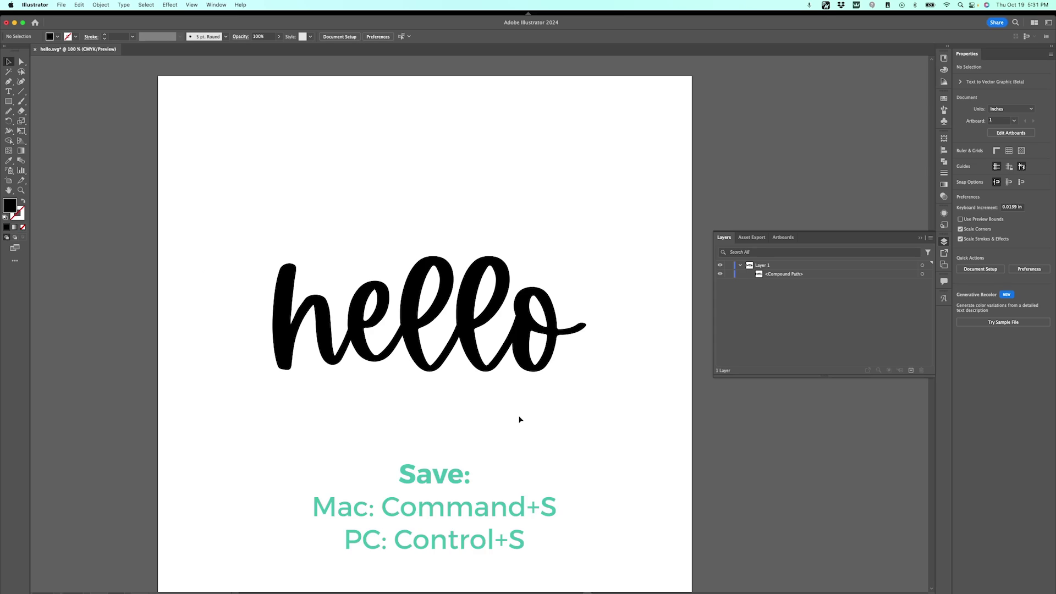
# - Resave hello.svg and select the hello lettering
pyautogui.press('super+s')
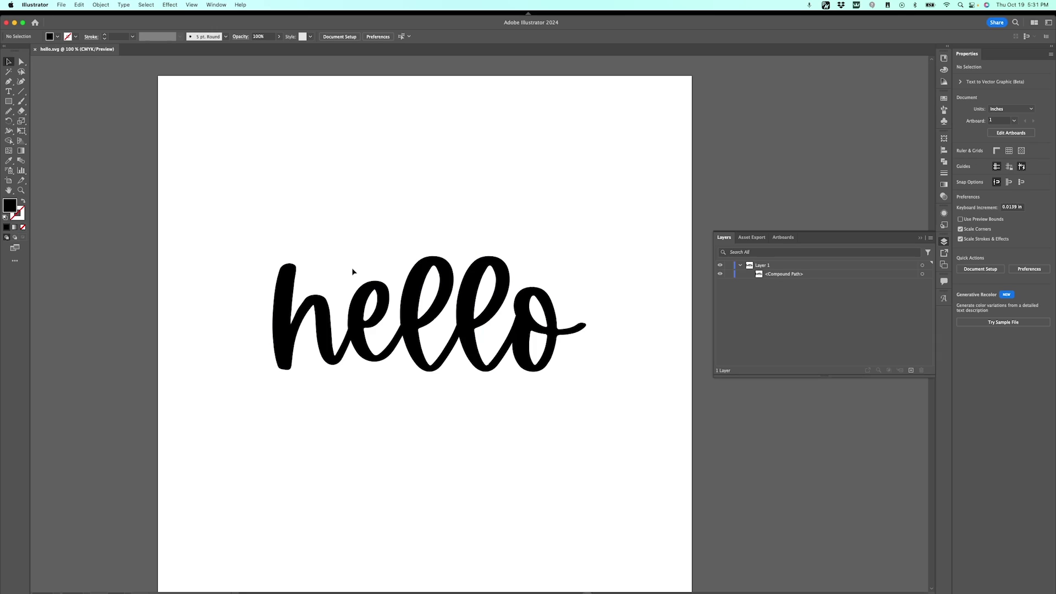
pyautogui.click(354, 271)
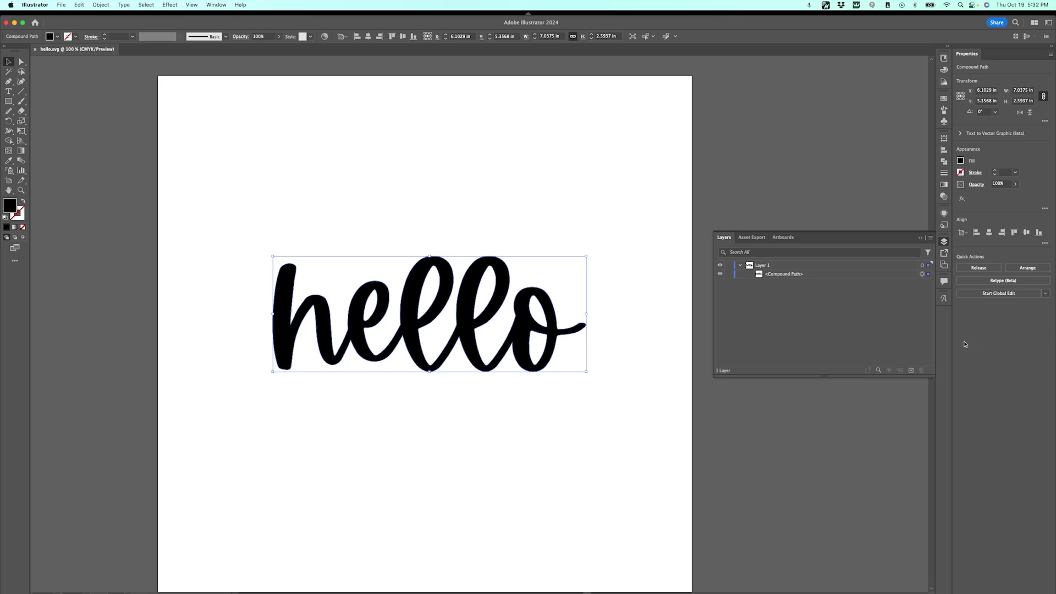
# - Move the bold hello higher on the artboard, zoom in, and close the Layers panel
pyautogui.moveTo(477, 336); pyautogui.dragTo(470, 188)
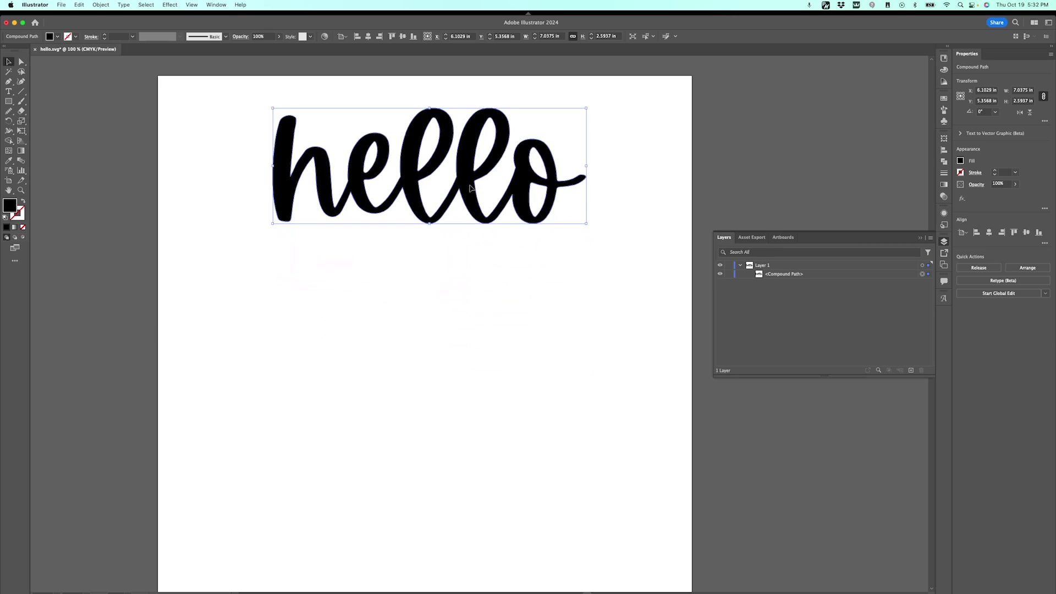
pyautogui.press('super+equal')
pyautogui.press('super+equal')
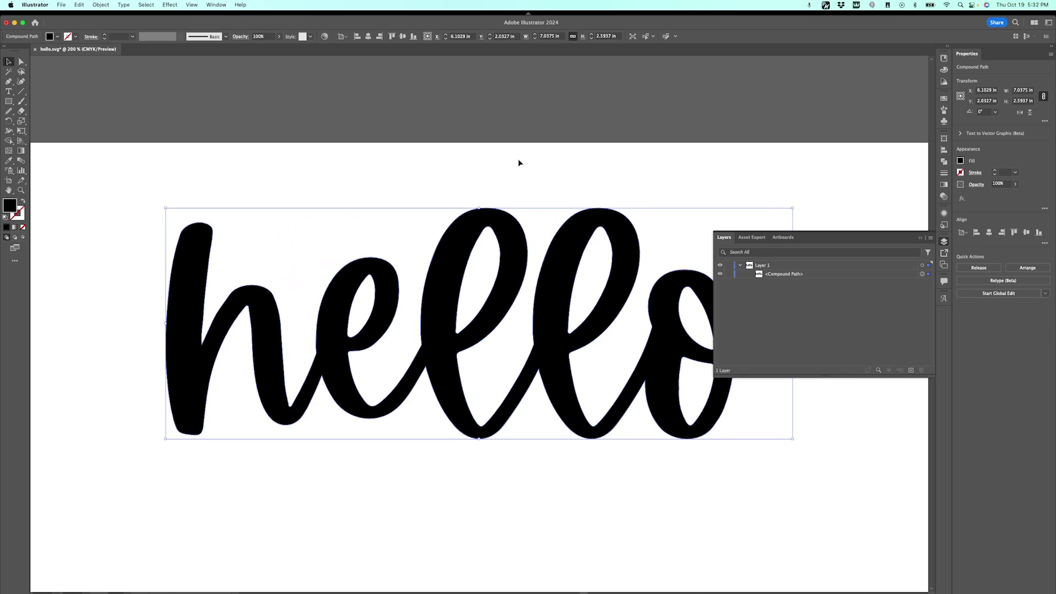
pyautogui.click(921, 238)
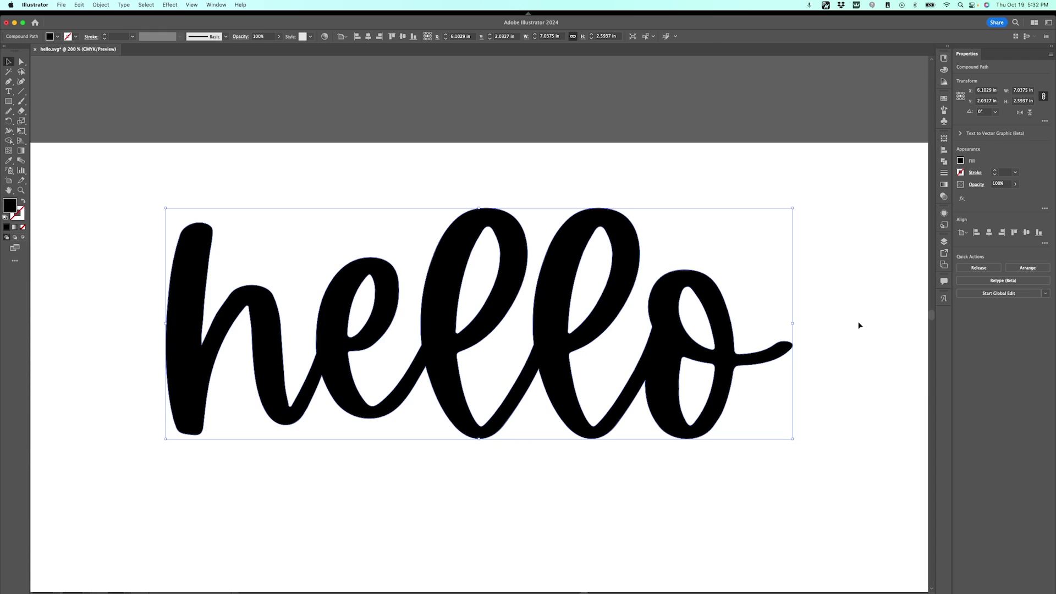
# - Tweak an anchor handle at the top of the first 'l', then undo the change
pyautogui.press('a')
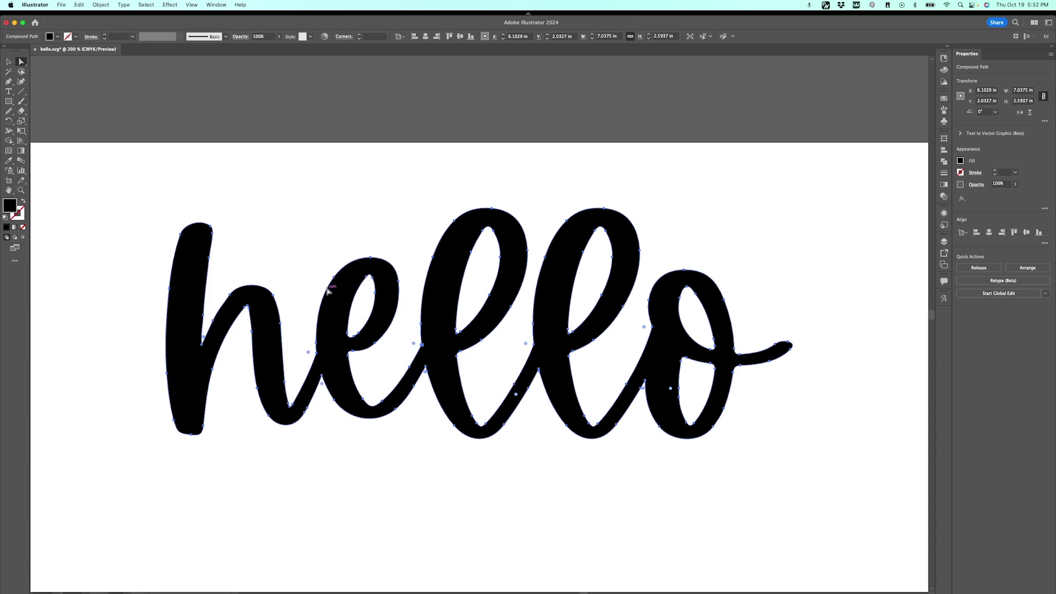
pyautogui.click(496, 213)
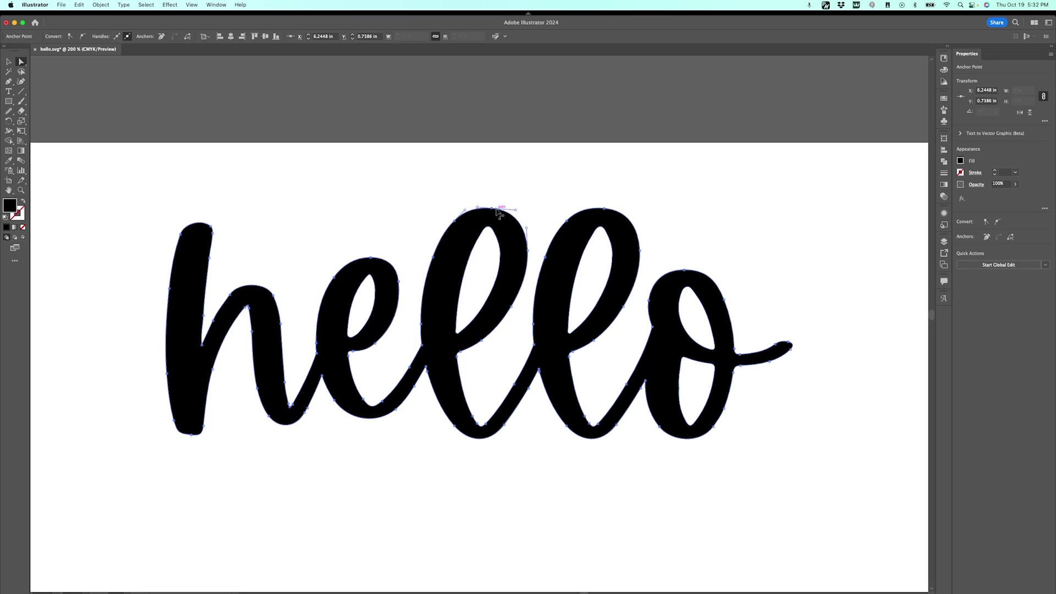
pyautogui.moveTo(517, 211); pyautogui.dragTo(529, 194)
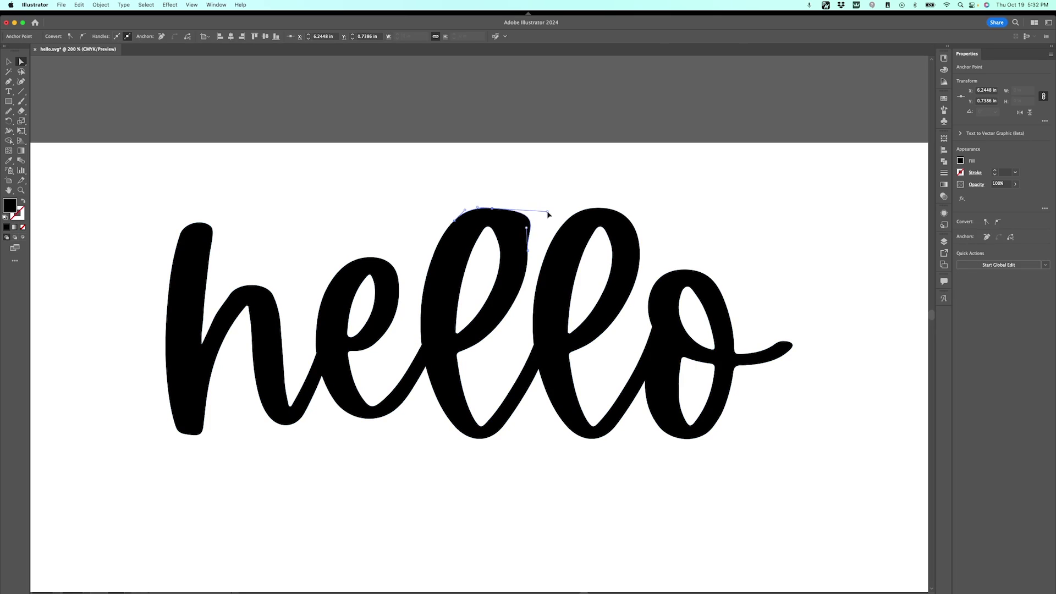
pyautogui.press('super+z')
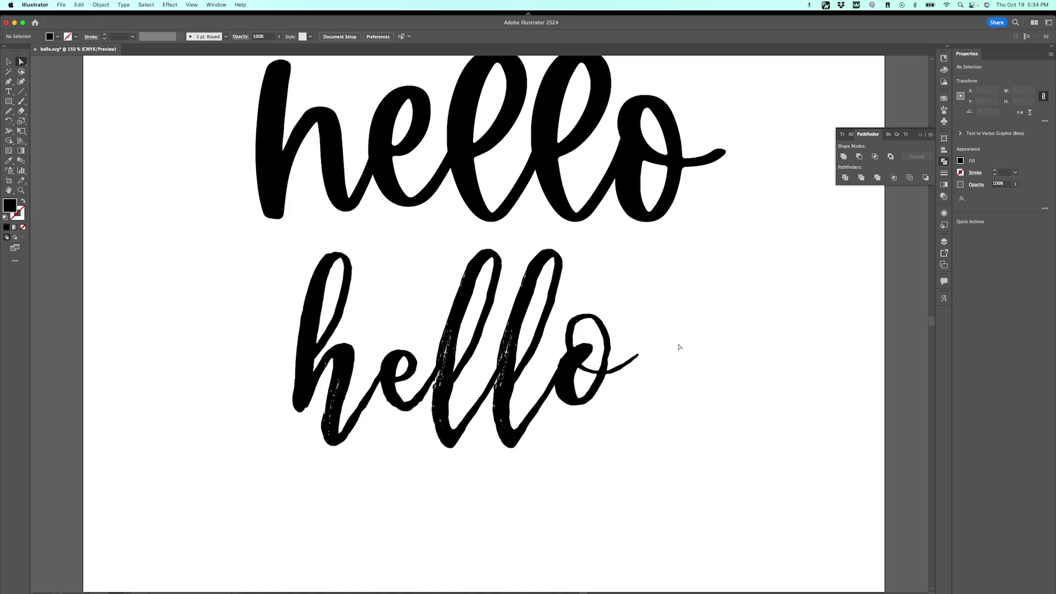
# - Compare the distressed and bold hellos' paths, zooming to 300% on the speckled anchors
pyautogui.click(504, 355)
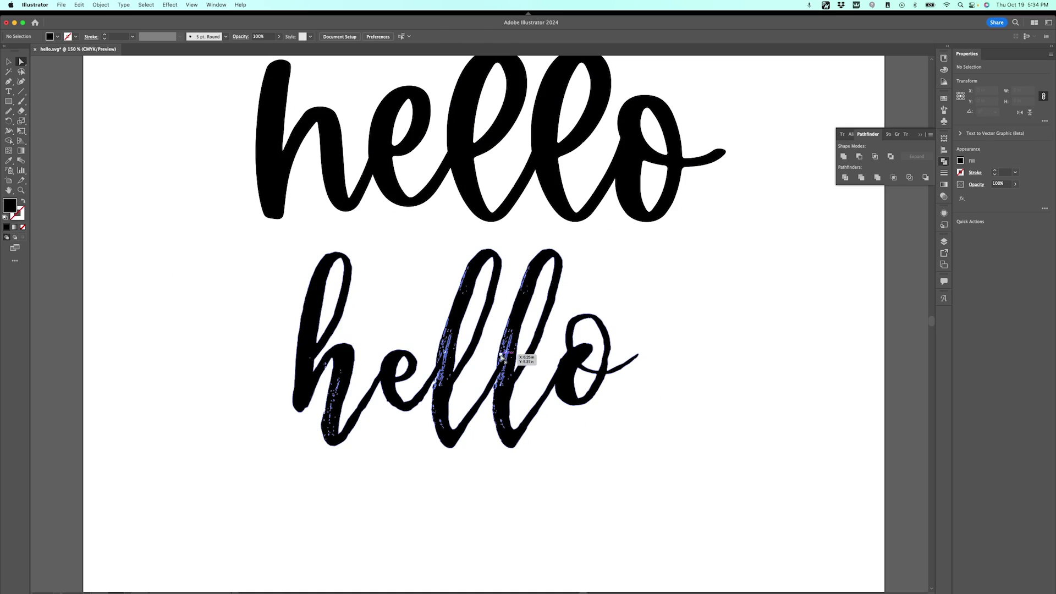
pyautogui.click(505, 354)
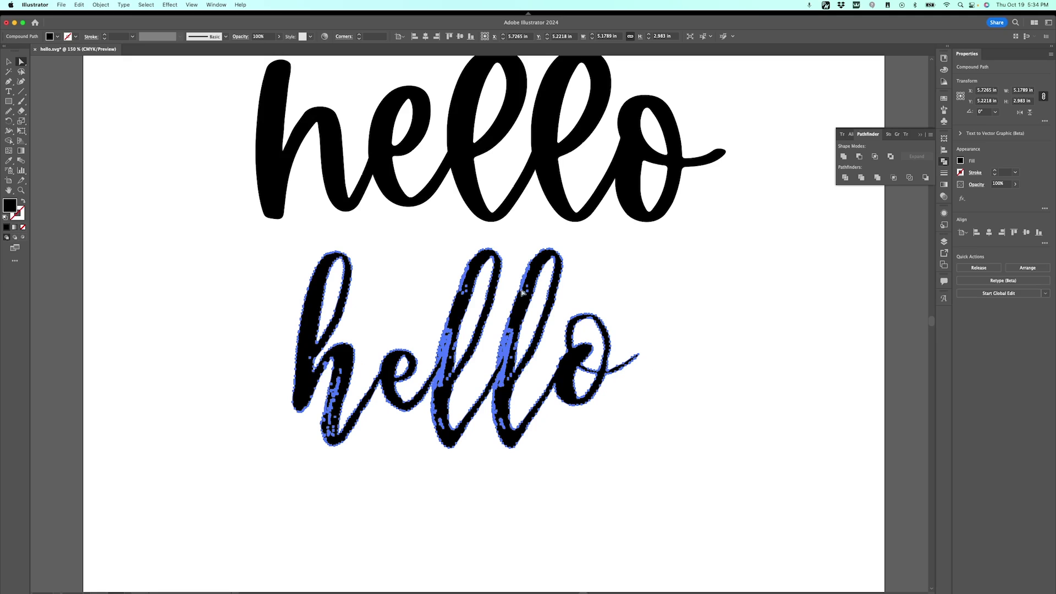
pyautogui.click(468, 161)
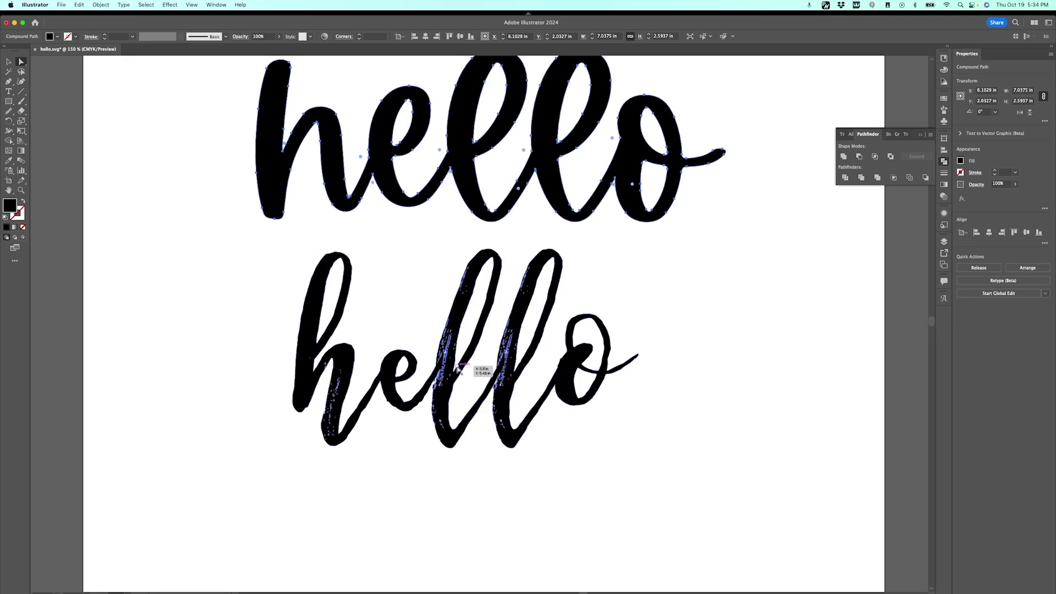
pyautogui.click(456, 312)
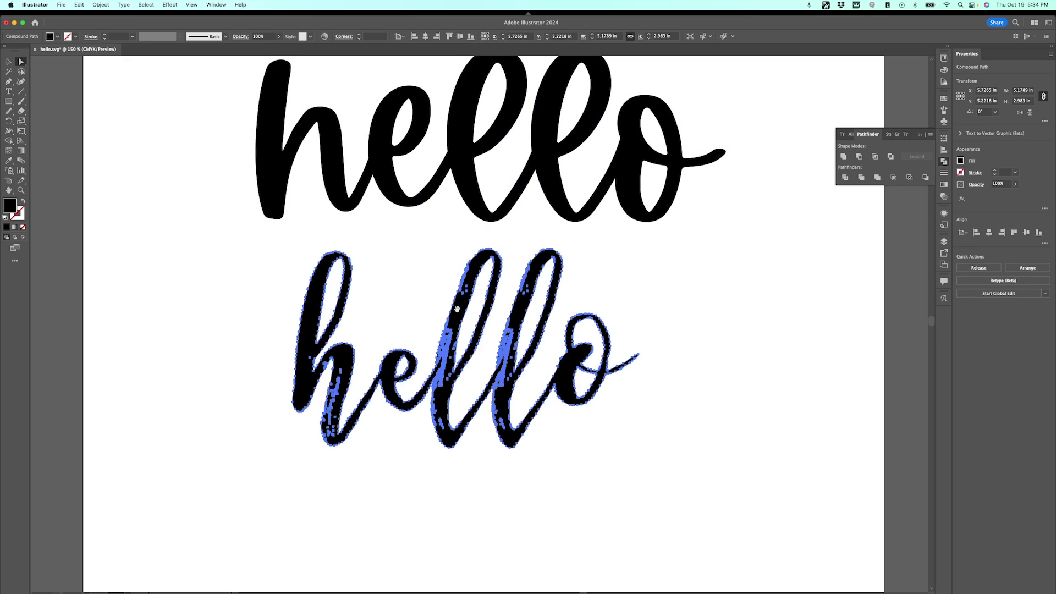
pyautogui.press('super+equal')
pyautogui.press('super+equal')
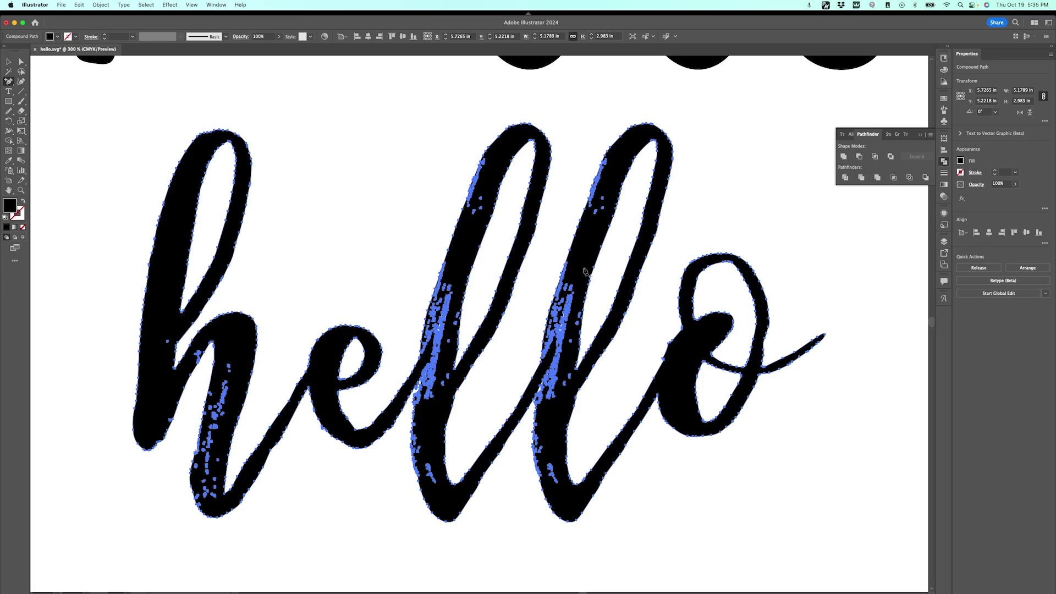
pyautogui.press('super+minus')
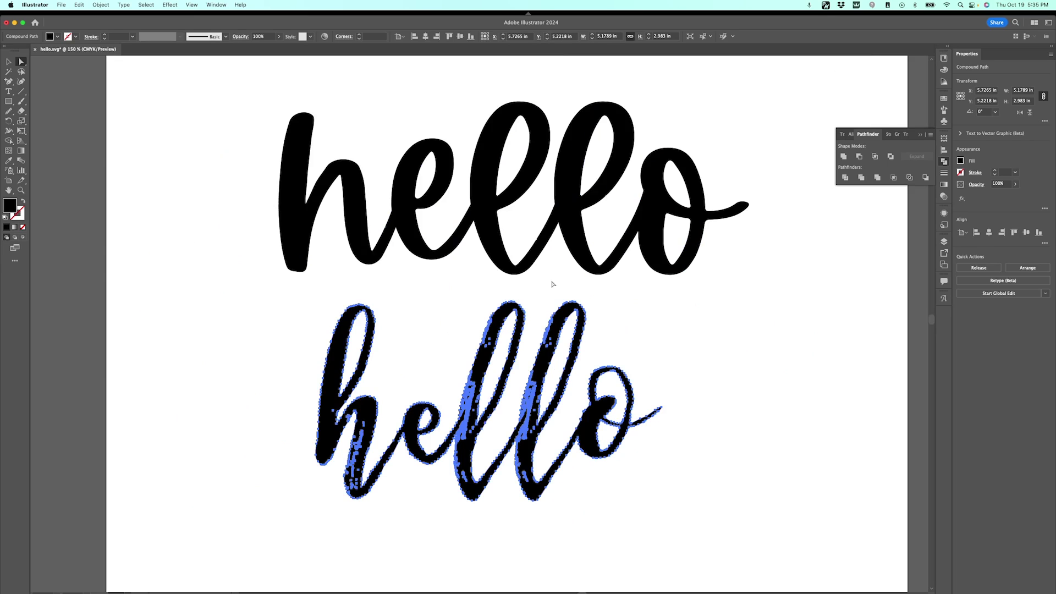
# - Compare the bold and distressed hellos' anchor density, then pan to the thin script hello
pyautogui.click(482, 211)
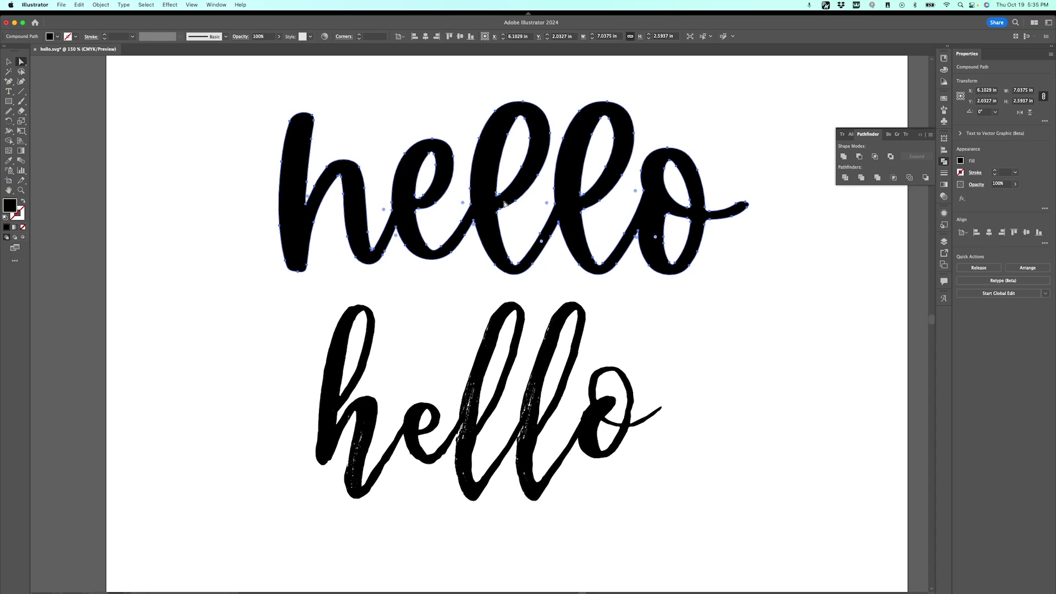
pyautogui.click(487, 364)
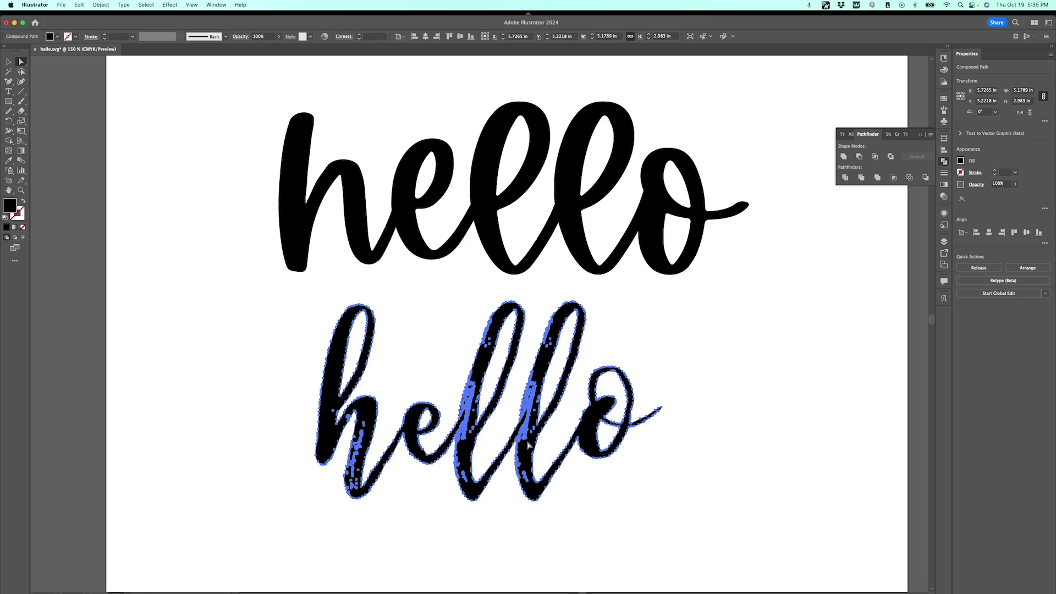
pyautogui.moveTo(383, 359); pyautogui.dragTo(414, 364)
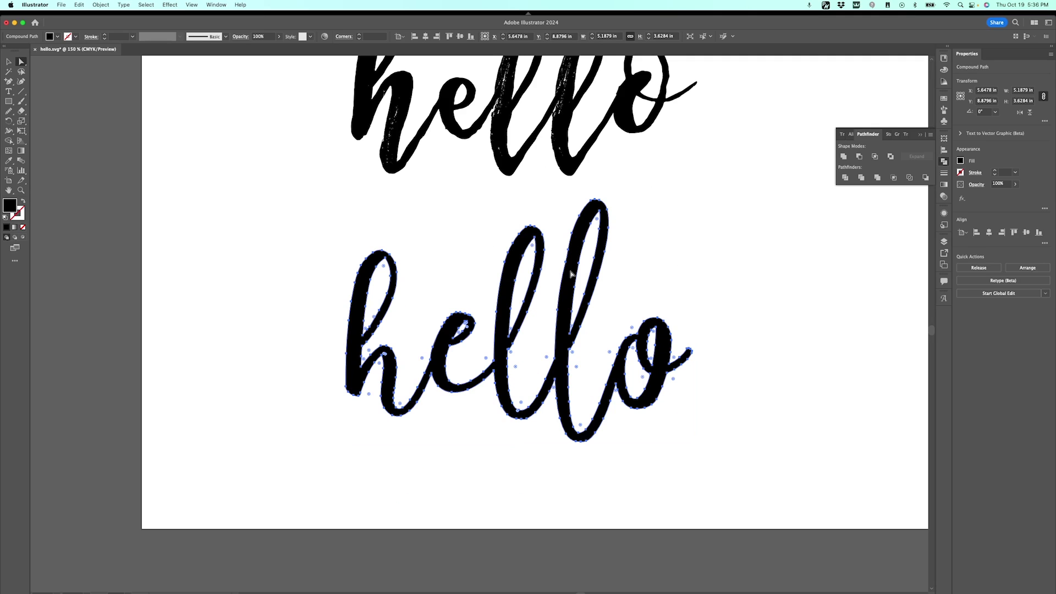
# - Run Object > Path > Simplify on the thin hello, settling at about 93 anchor points
pyautogui.press('super+equal')
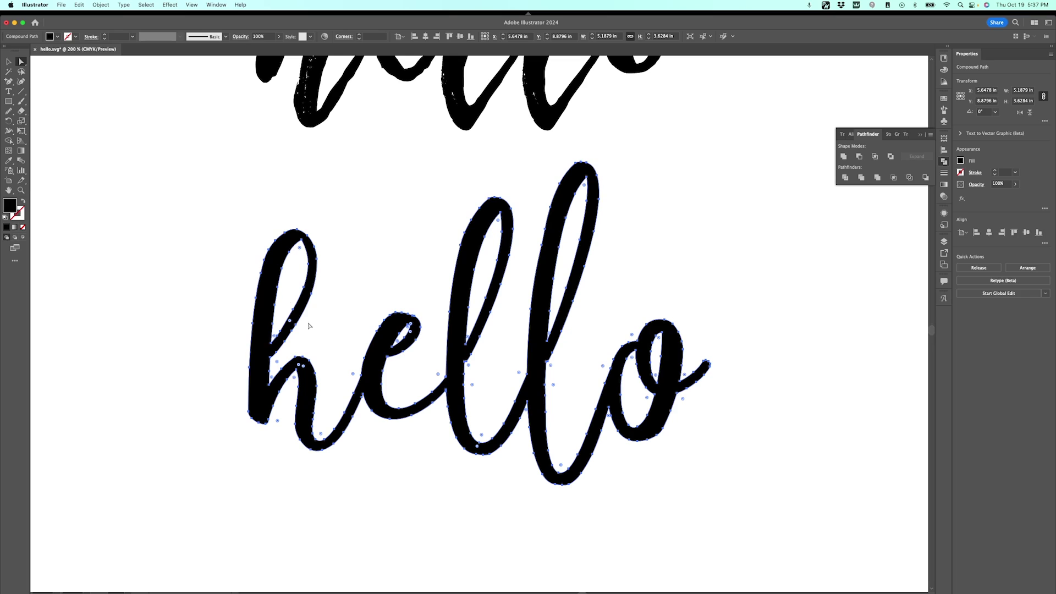
pyautogui.click(101, 4)
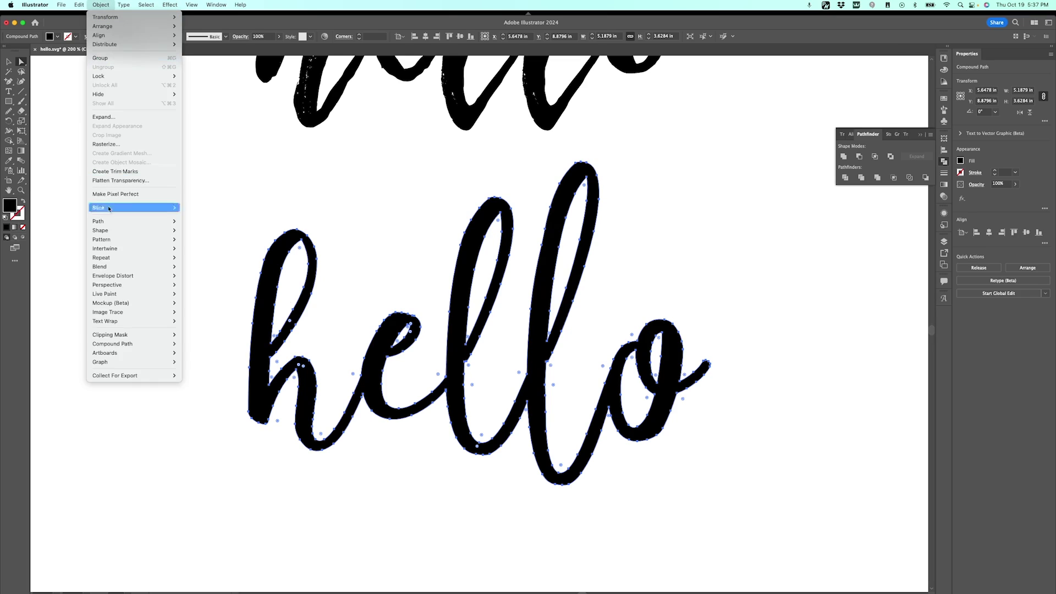
pyautogui.moveTo(98, 222)
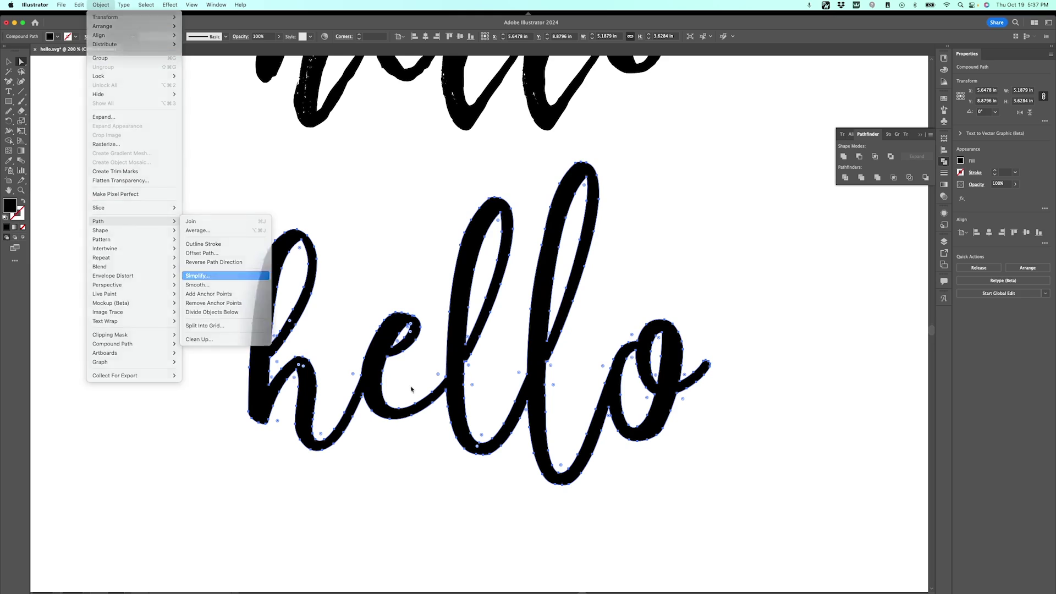
pyautogui.click(230, 275)
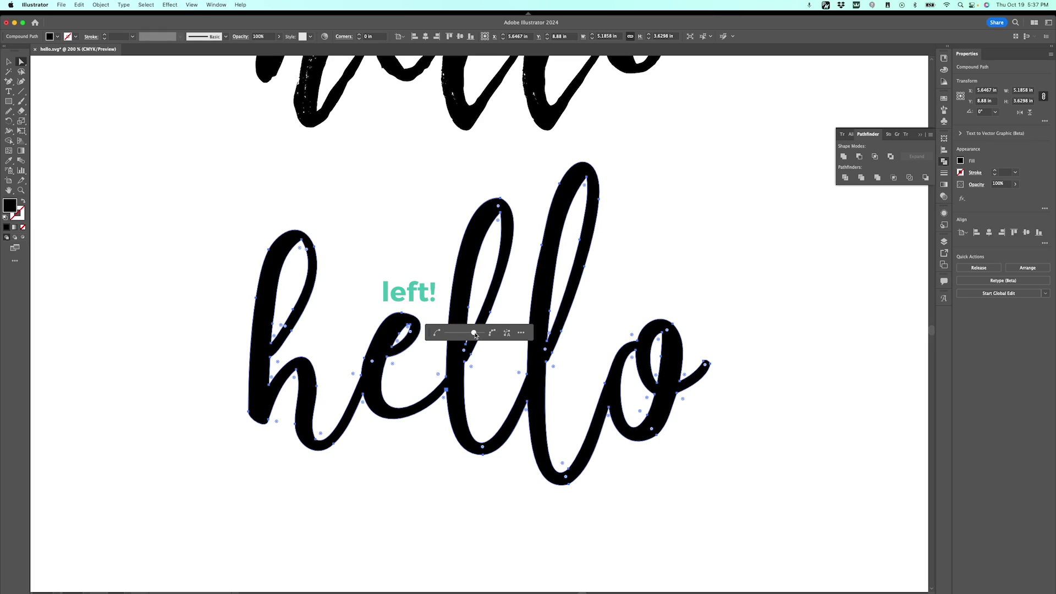
pyautogui.moveTo(478, 334); pyautogui.dragTo(447, 333)
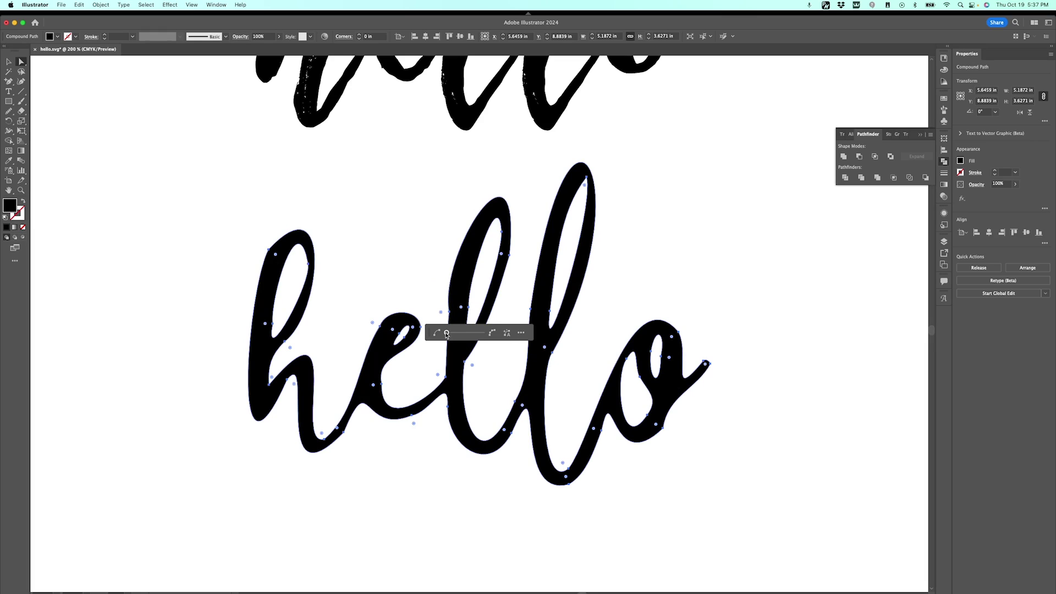
pyautogui.moveTo(447, 334); pyautogui.dragTo(480, 334)
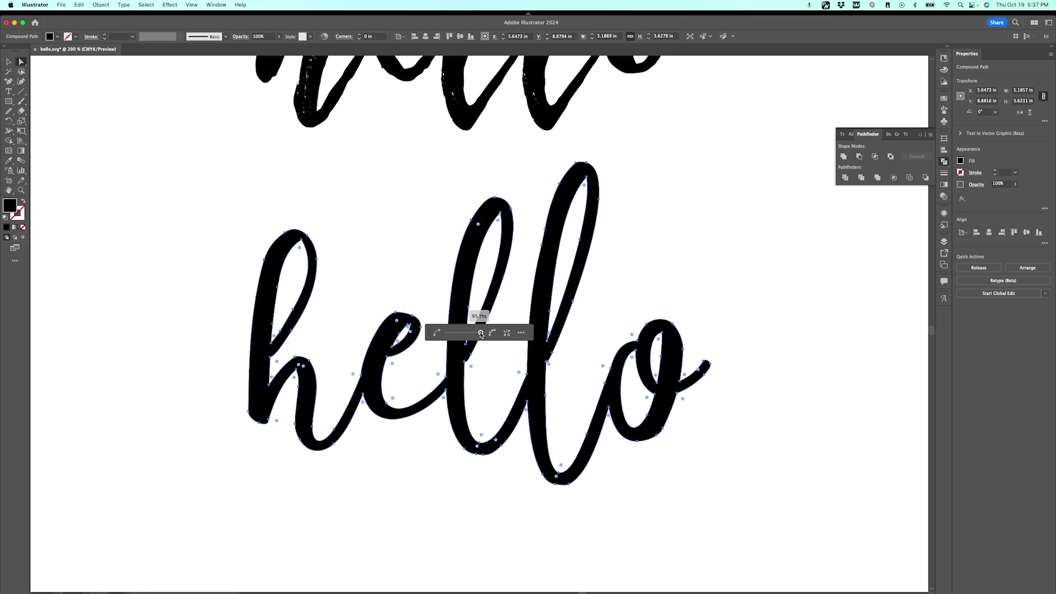
pyautogui.moveTo(480, 333); pyautogui.dragTo(479, 333)
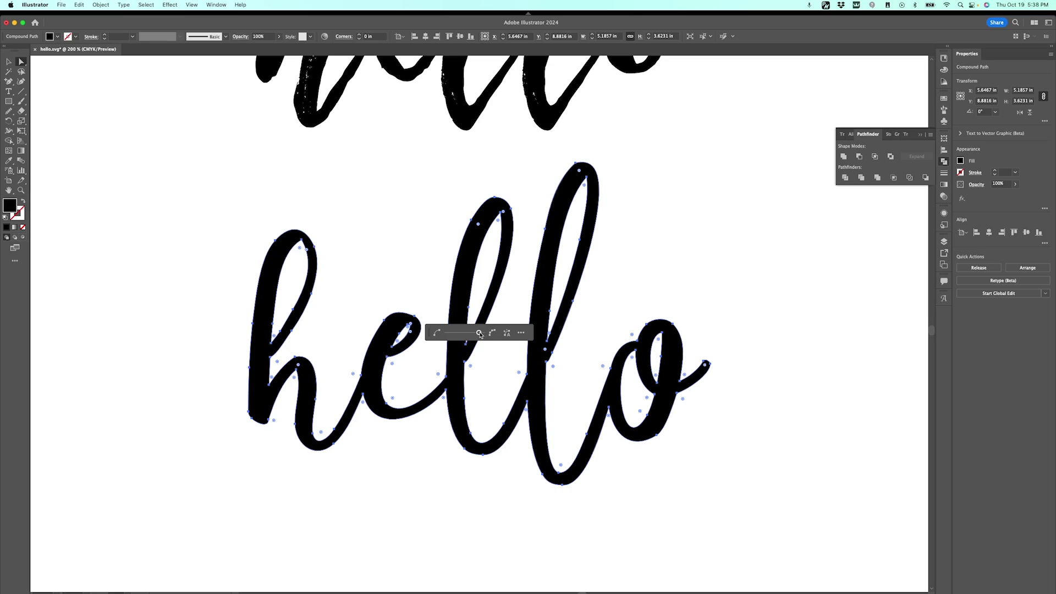
pyautogui.moveTo(480, 333); pyautogui.dragTo(480, 333)
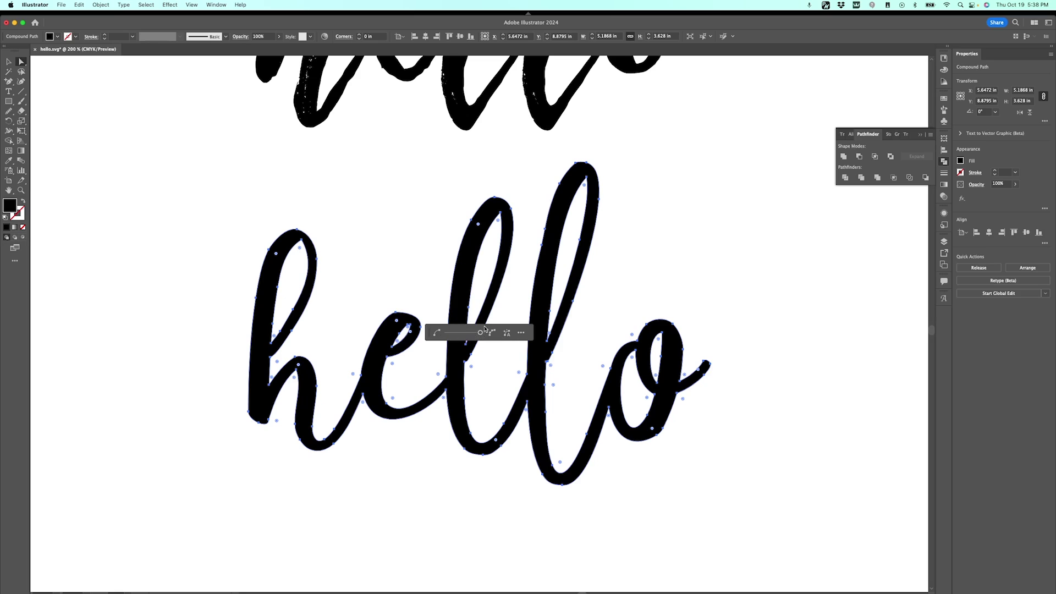
pyautogui.click(521, 334)
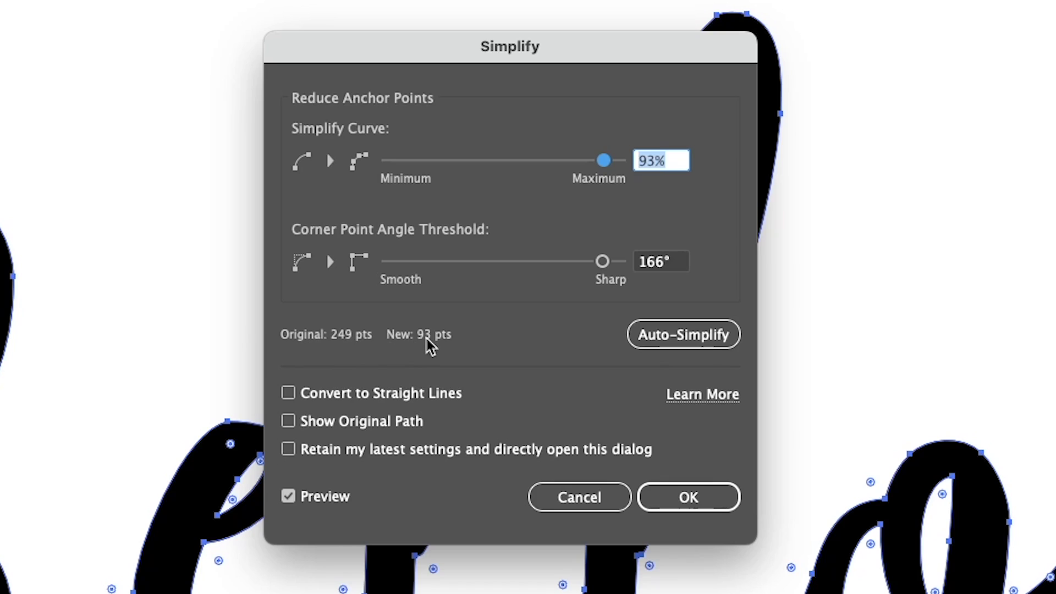
# - Confirm the thin hello's simplification, then simplify the distressed hello to 1681 points at 51%
pyautogui.click(688, 496)
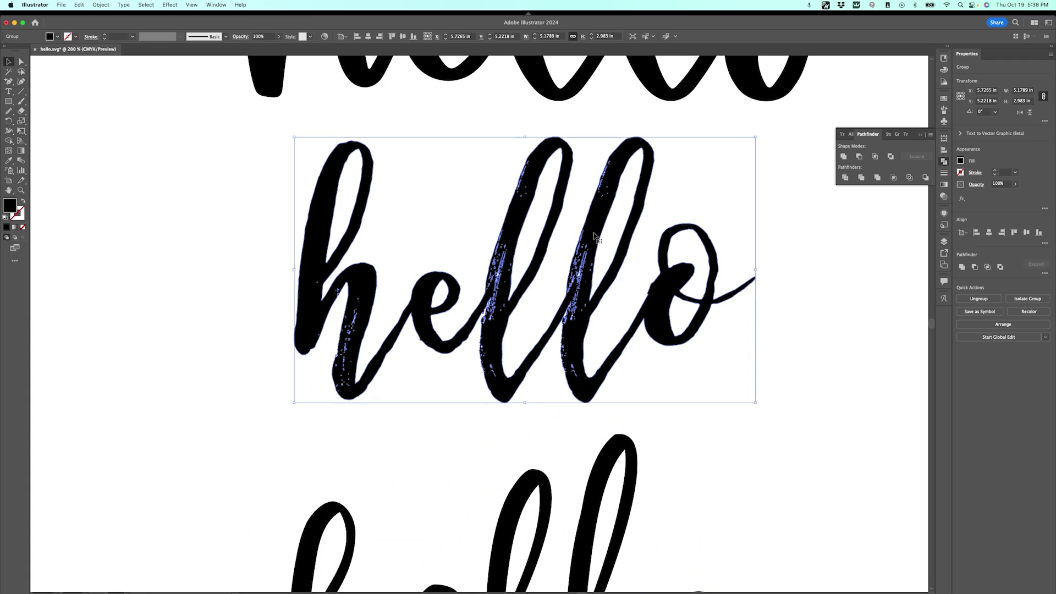
pyautogui.click(100, 5)
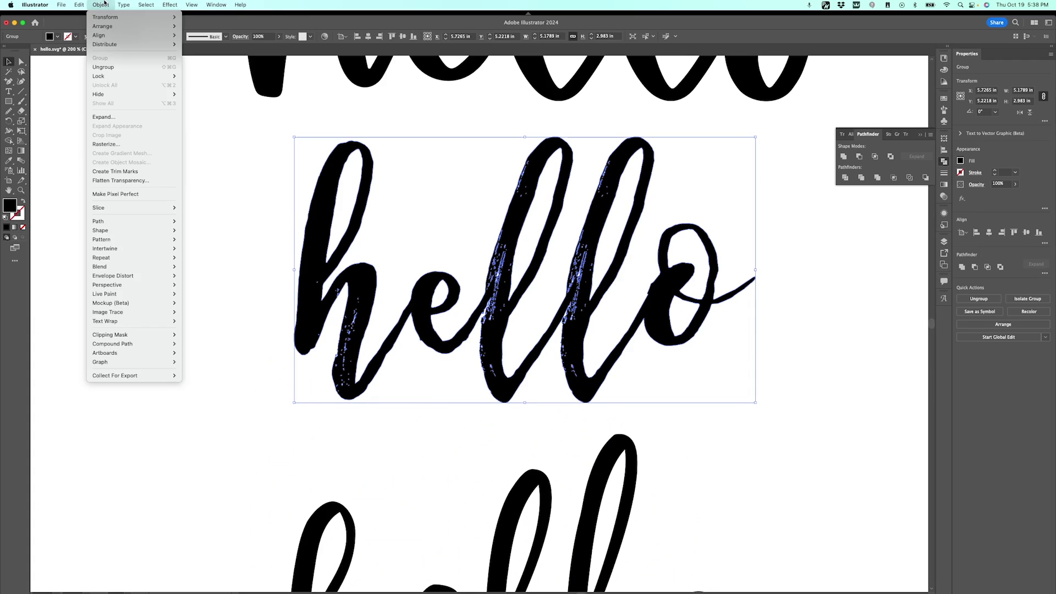
pyautogui.moveTo(98, 221)
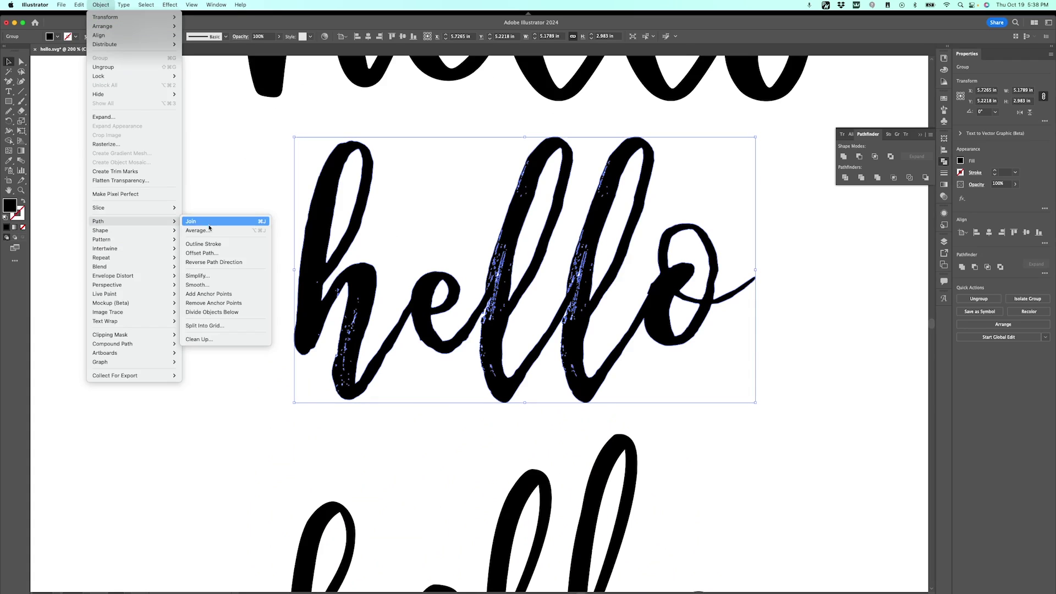
pyautogui.click(217, 278)
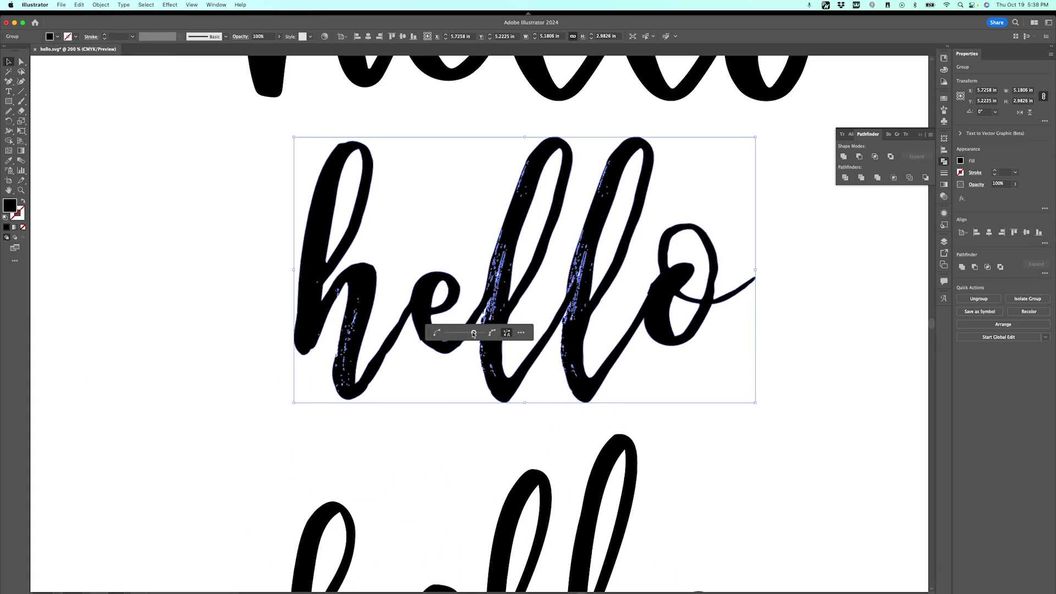
pyautogui.moveTo(474, 333); pyautogui.dragTo(466, 334)
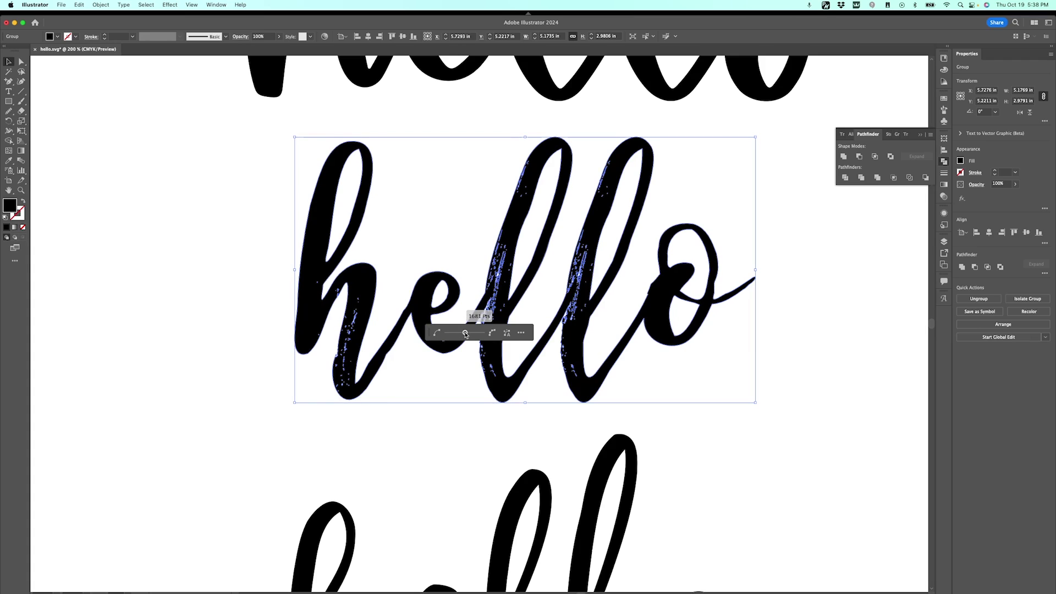
pyautogui.click(527, 334)
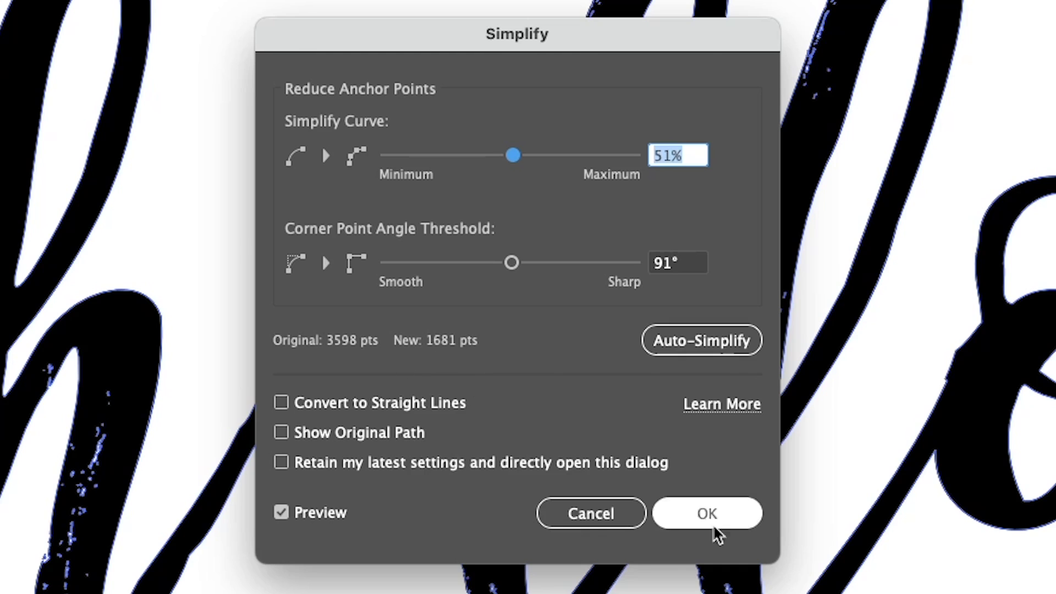
pyautogui.click(707, 514)
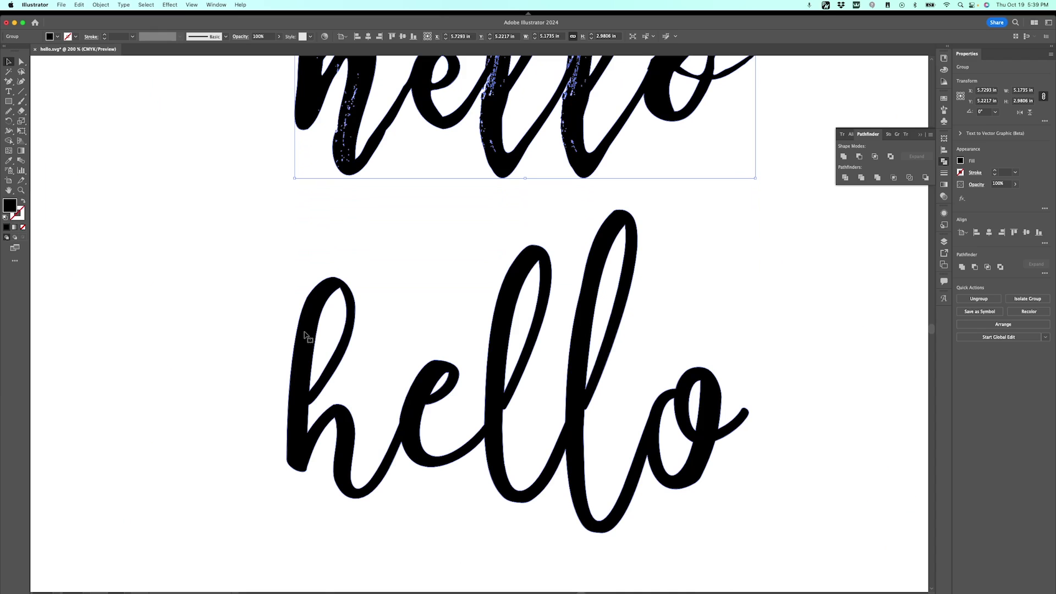